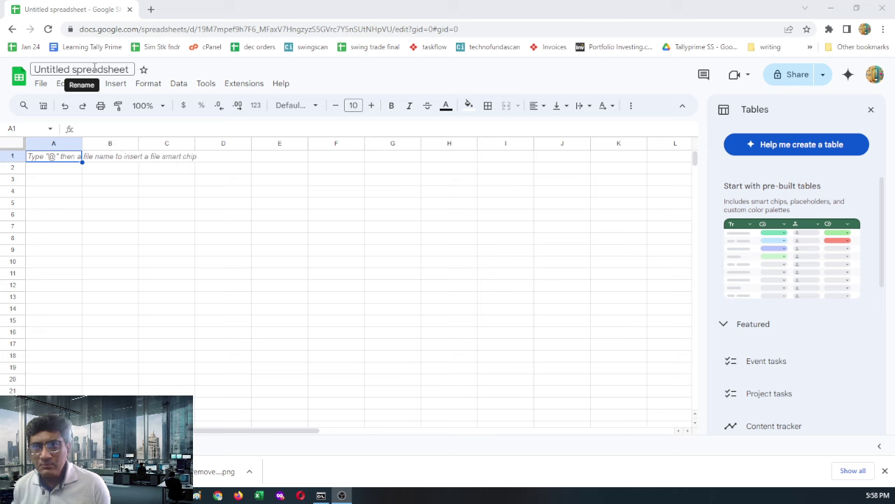
- Rename the spreadsheet to 'portfolio tracker' and close the Tables suggestions panel
left_click(95, 68)
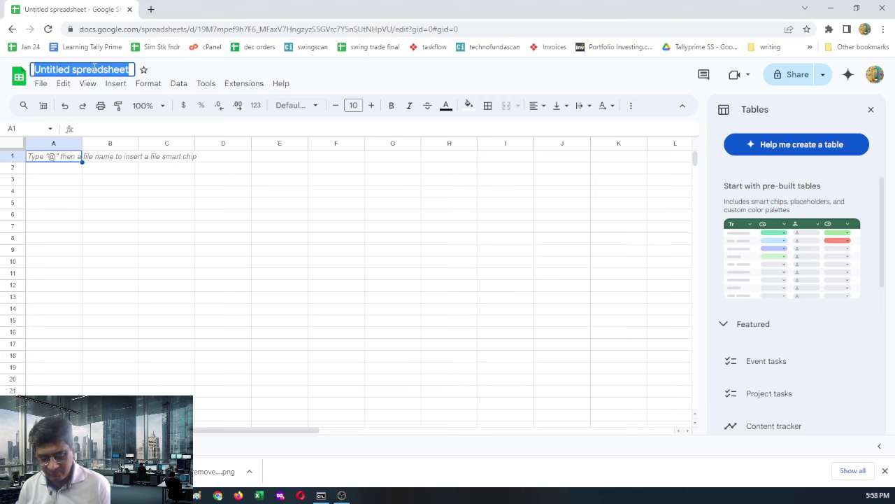
type("portfolio t")
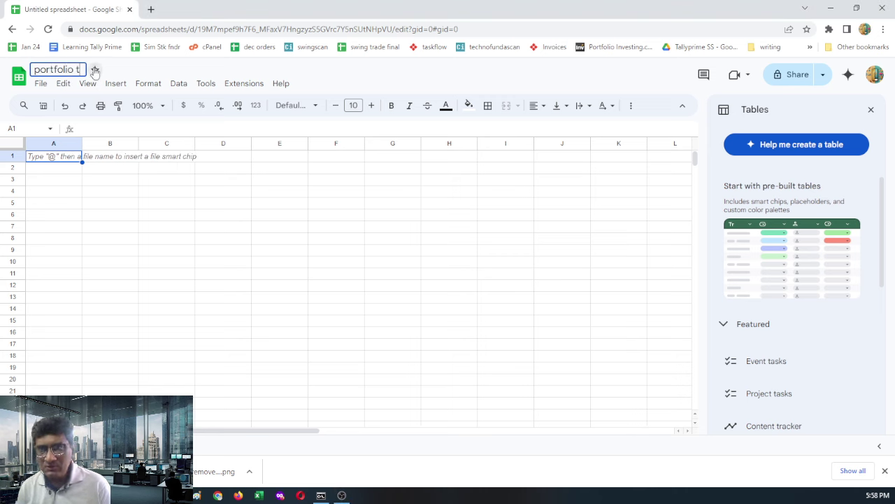
type("racker")
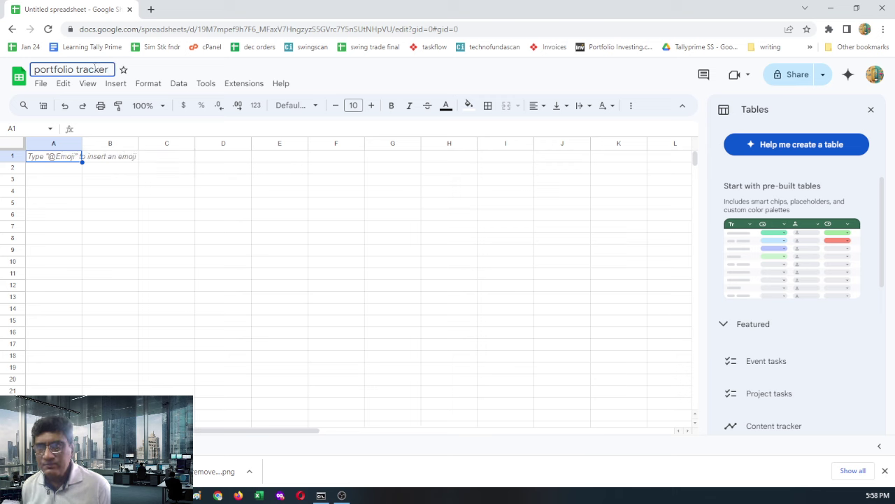
key("Return")
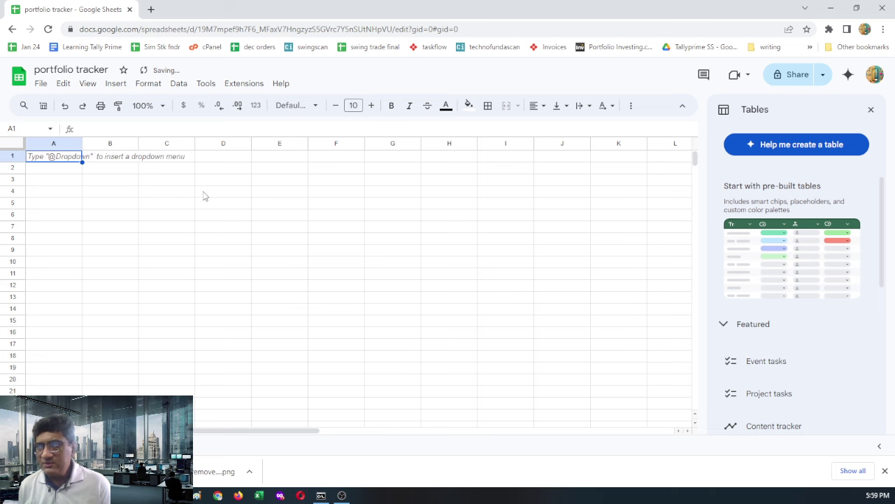
left_click(871, 109)
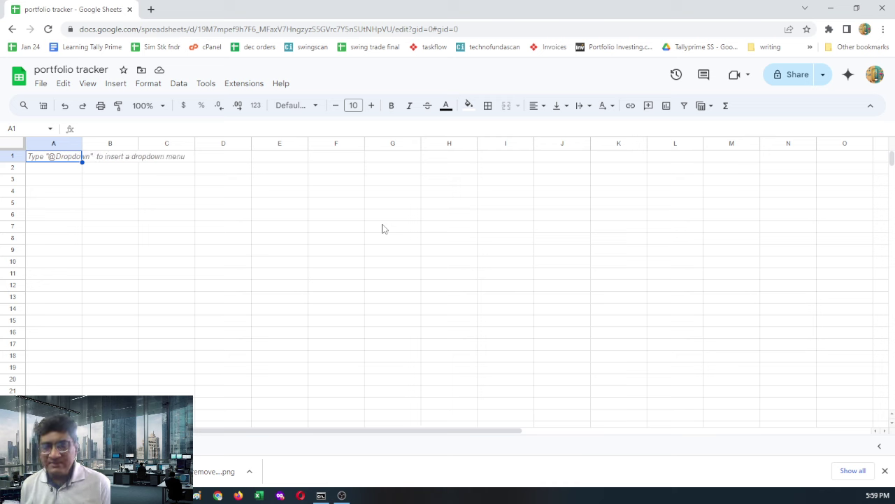
- Enter the headers 'Company Name' in A1 and 'Price' in B1
type("C")
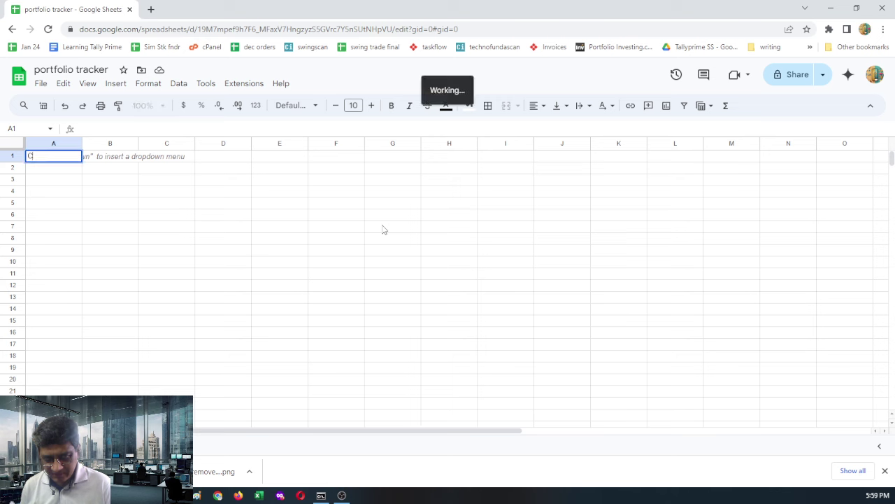
type("ompany N")
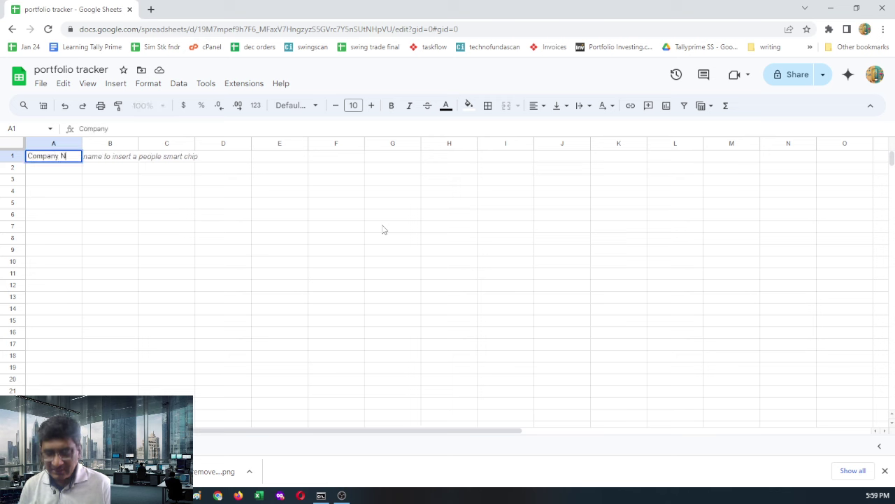
type("ame")
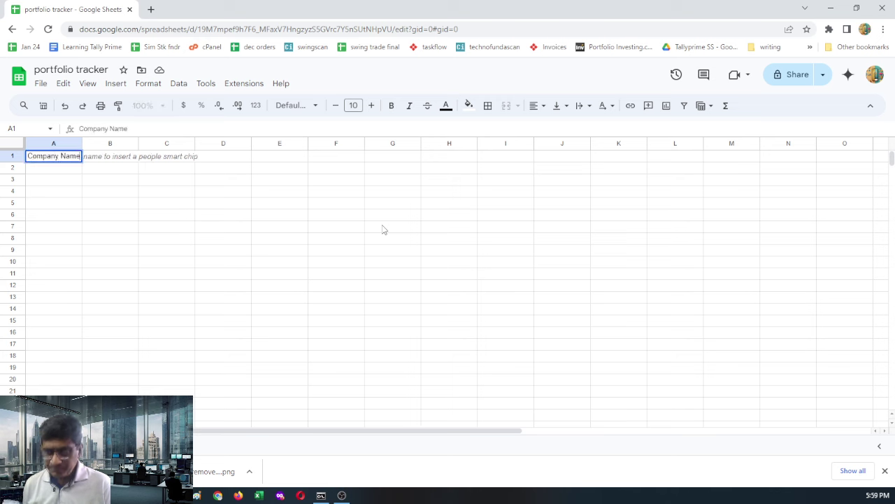
key("Tab")
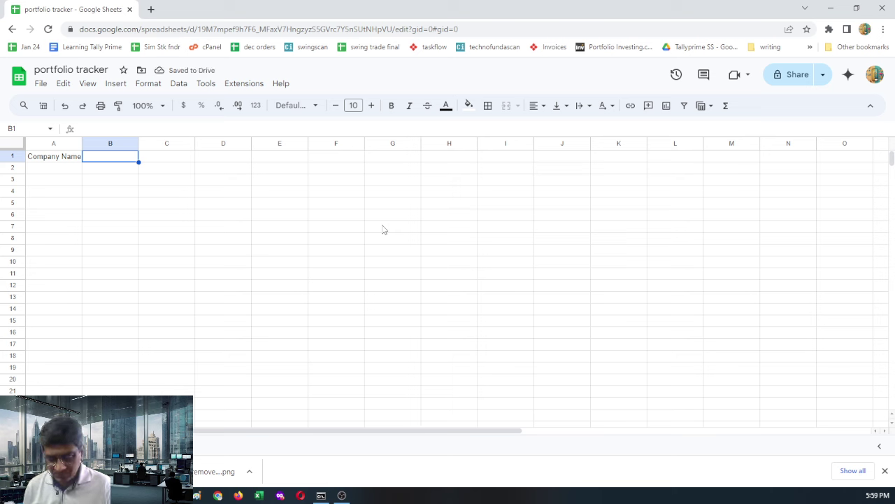
type("Price")
key("Tab")
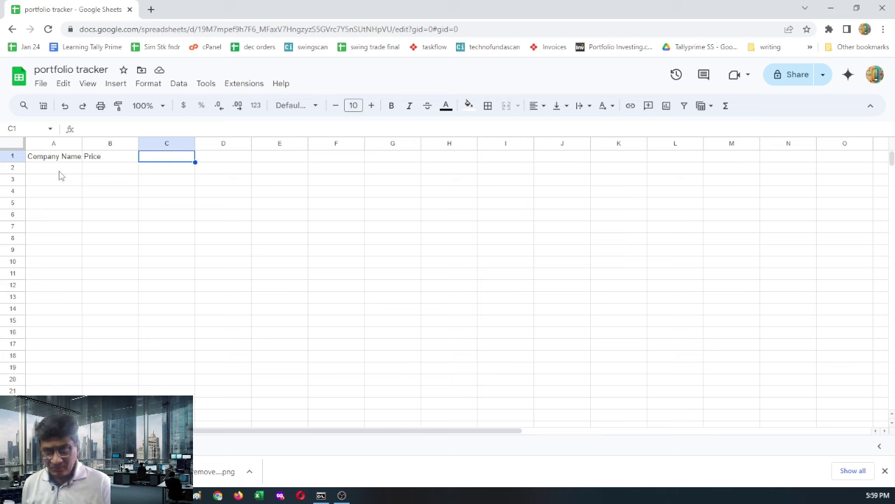
- Enter =GOOGLEFINANCE("NSE:RELIANCE","name") in A2 to show Reliance Industries Ltd
left_click(60, 171)
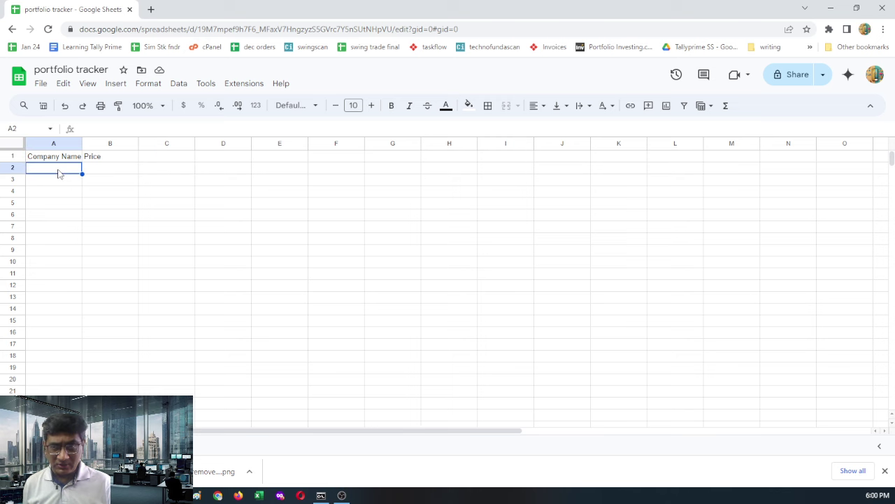
key("Return")
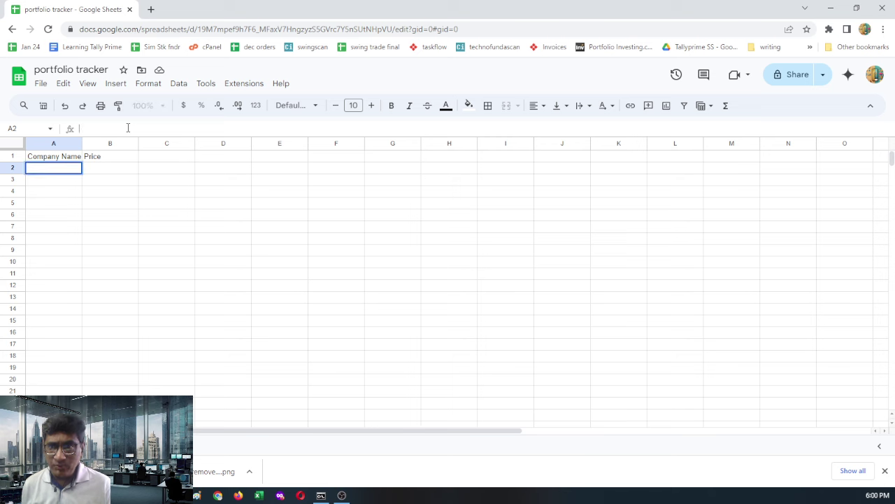
type("=")
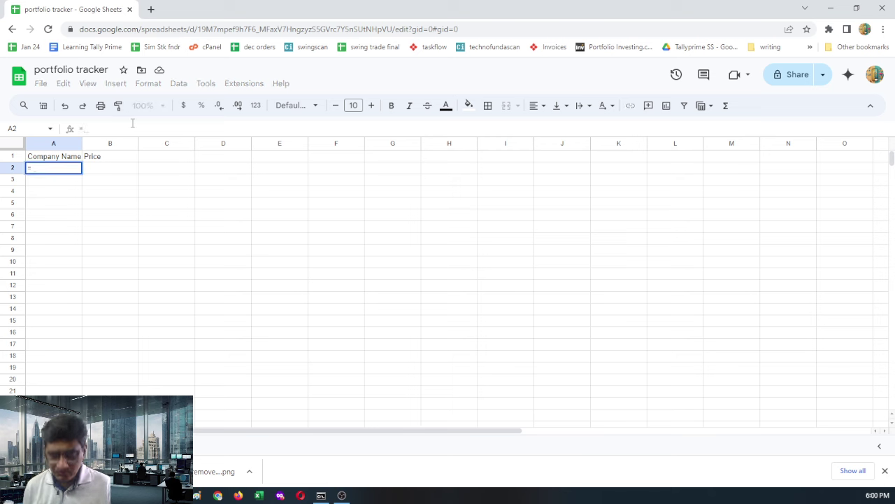
type("googl")
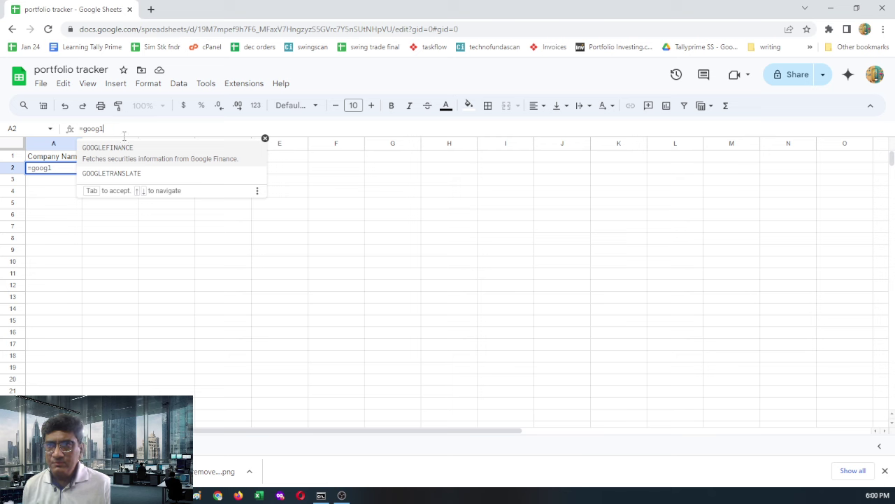
left_click(116, 156)
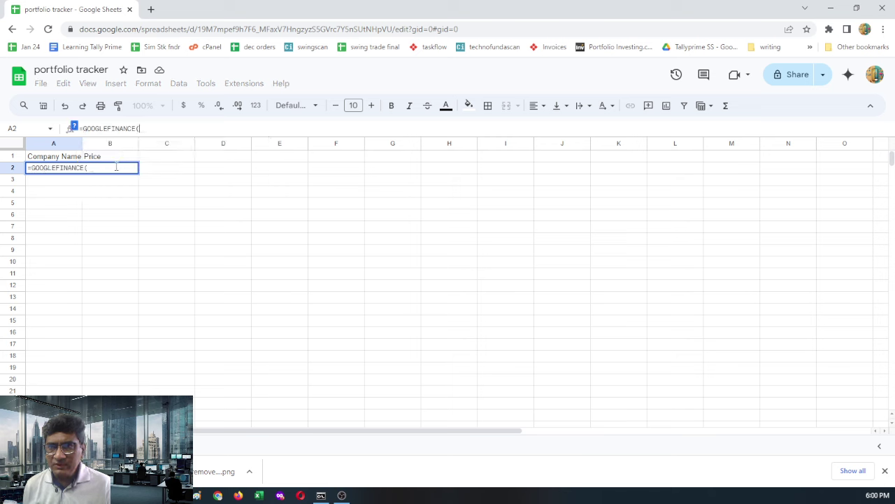
type("\"")
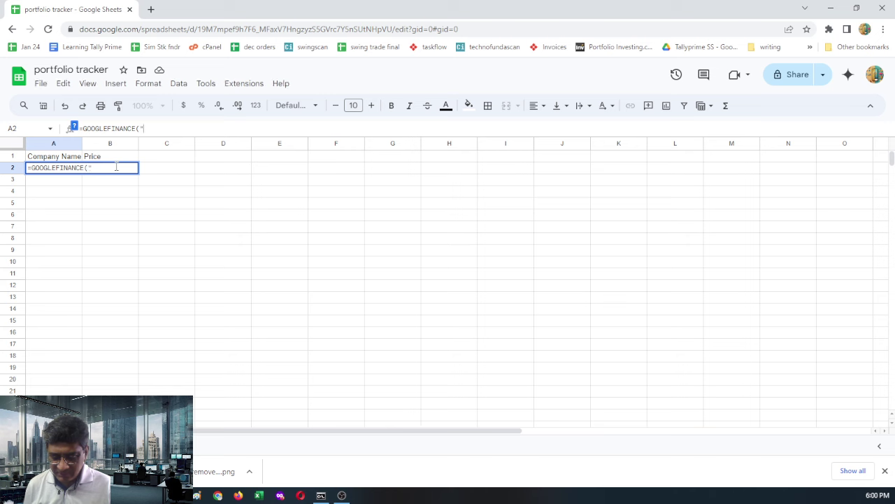
type("NSE")
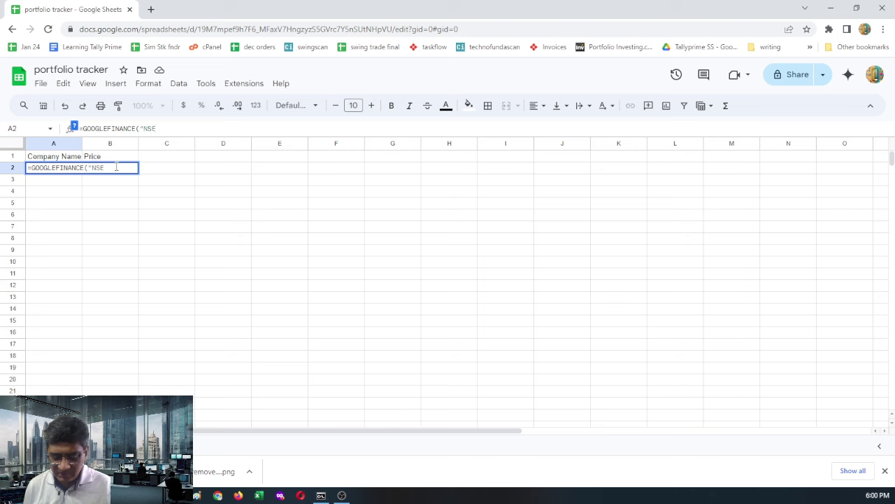
type(":RE")
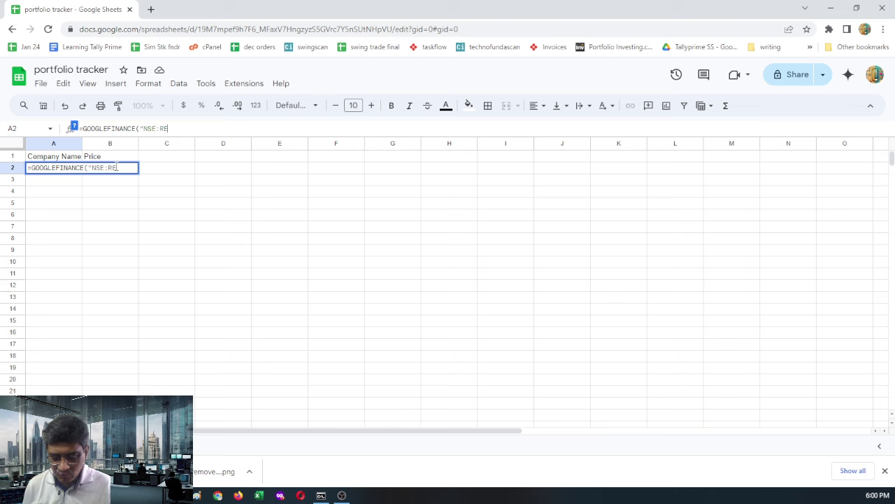
type("LIANCE")
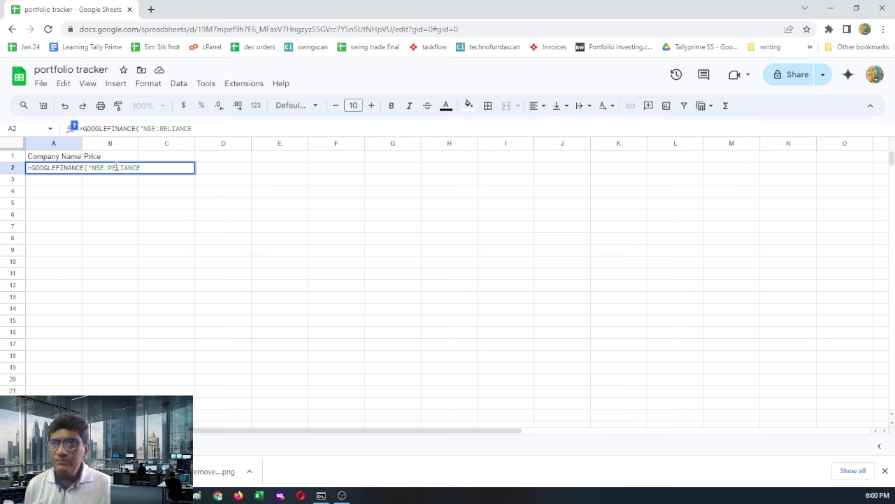
type("\"")
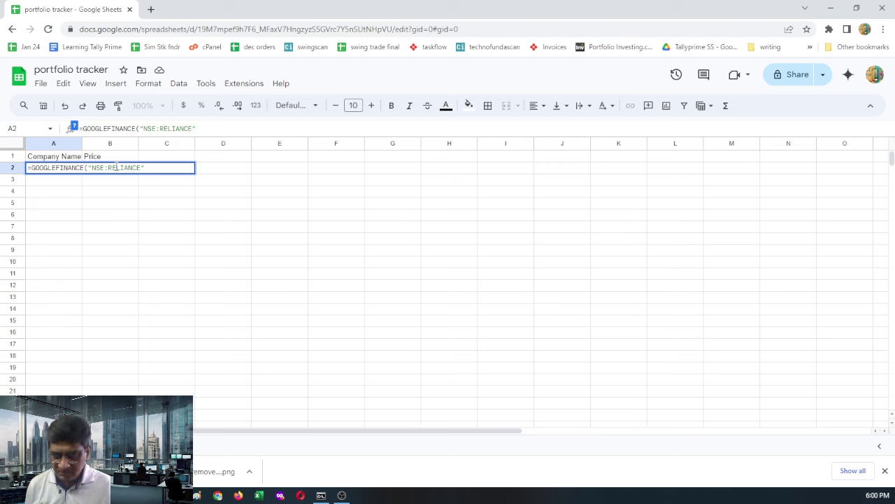
type(",")
type("\"")
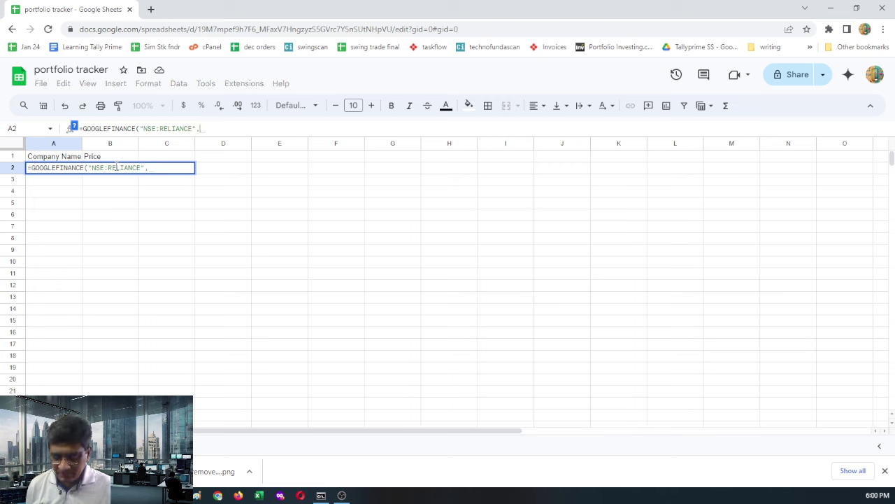
type("name")
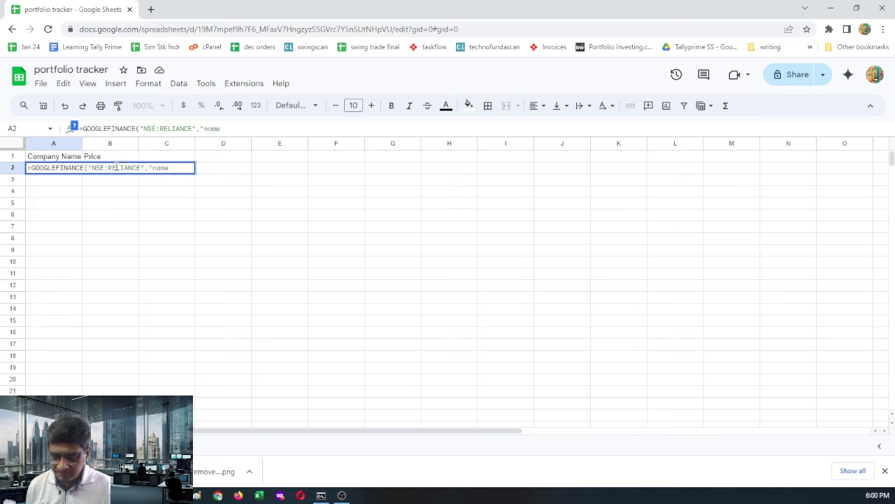
type("\"")
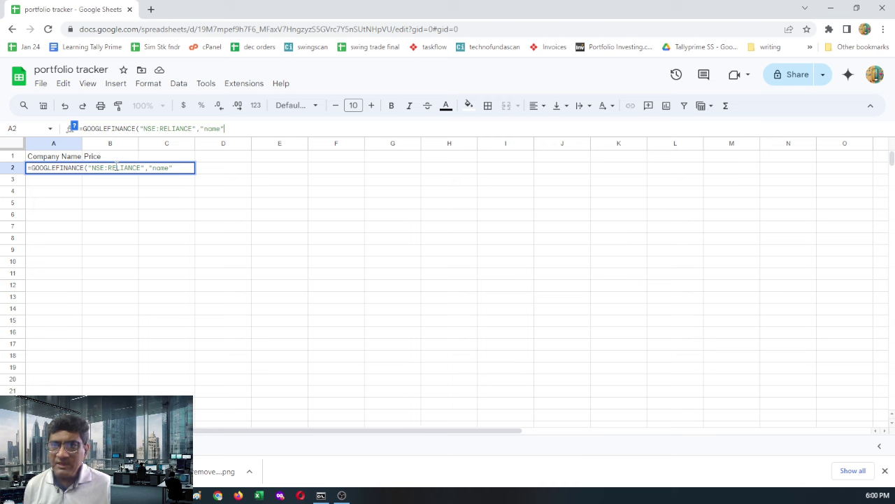
key("Return")
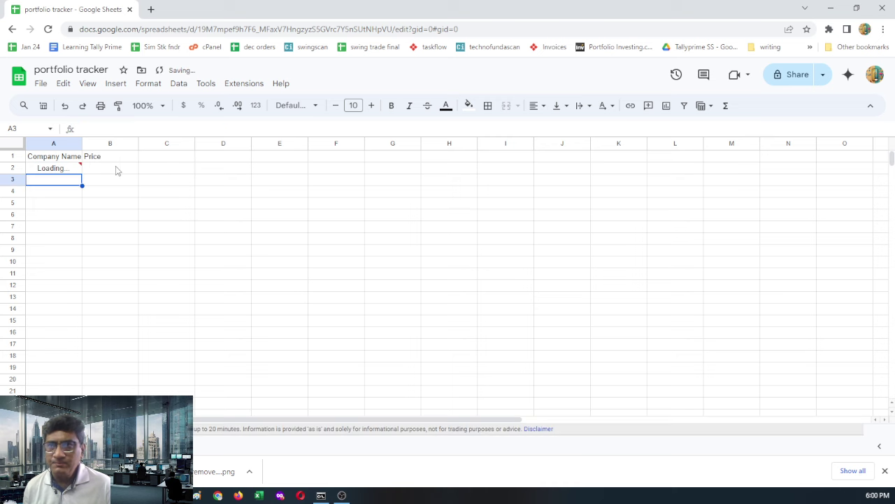
- Autofit column A and enter =GOOGLEFINANCE("NSE:RELIANCE","price") in B2, showing 3170
double_click(81, 143)
left_click(156, 172)
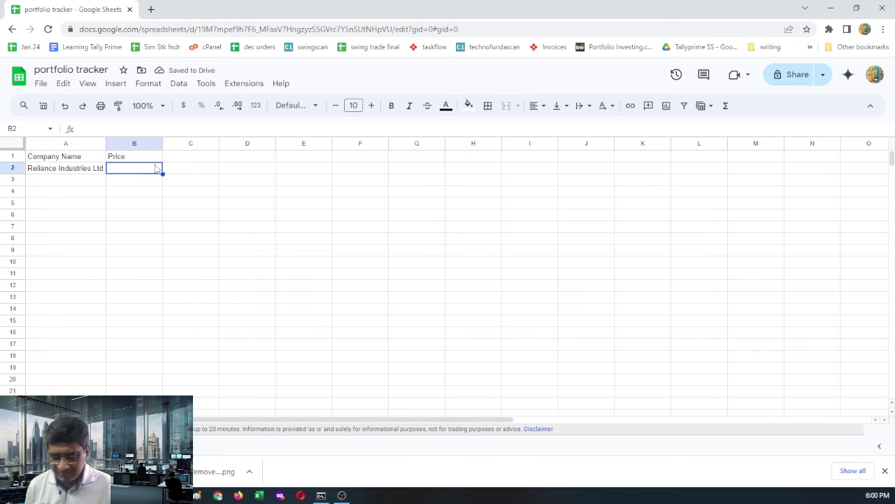
type("=goog")
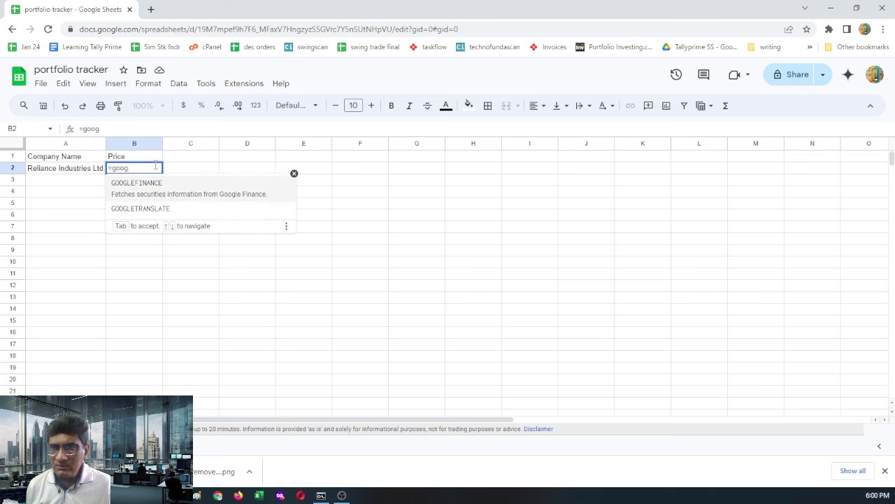
key("Tab")
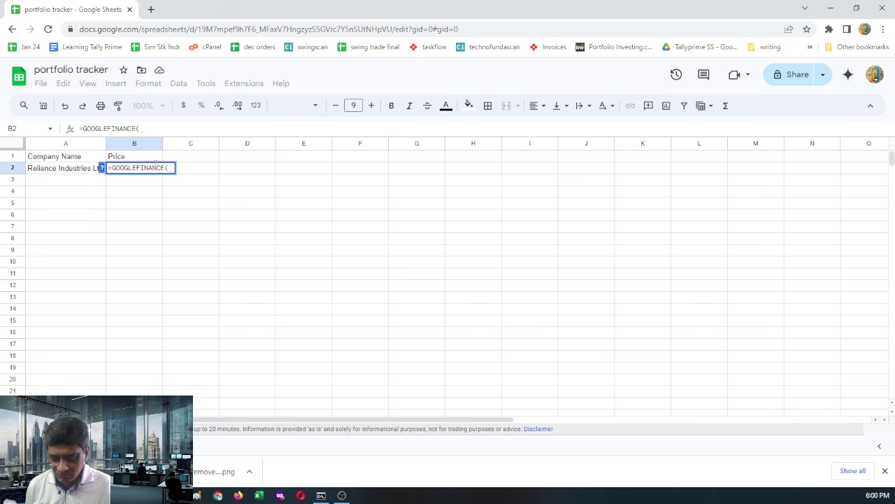
type("\"N")
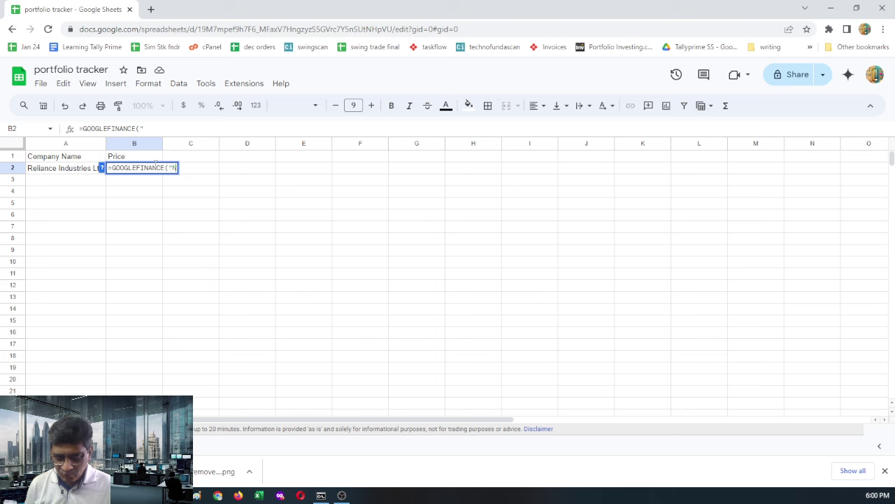
type("SE:RELIANC")
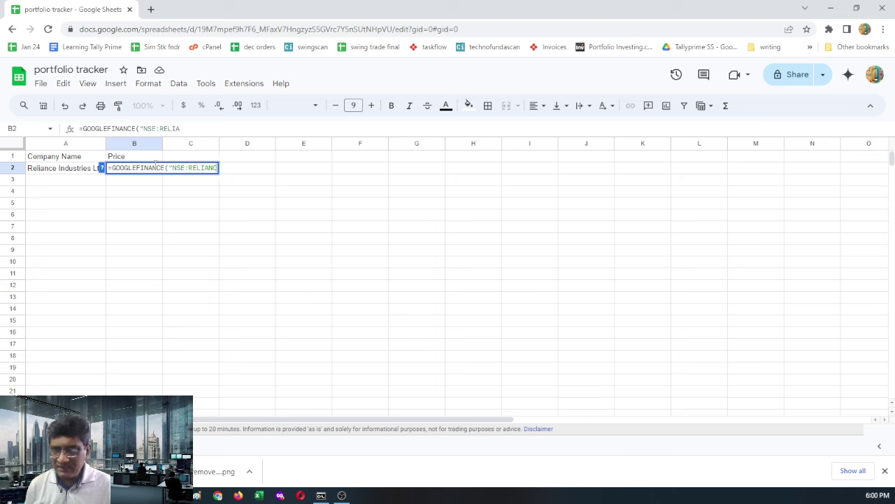
type("E\",")
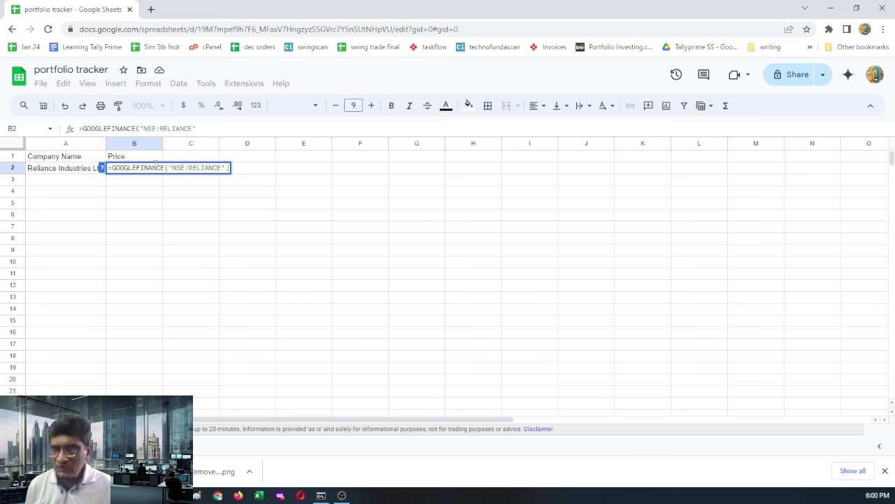
type("\"pr")
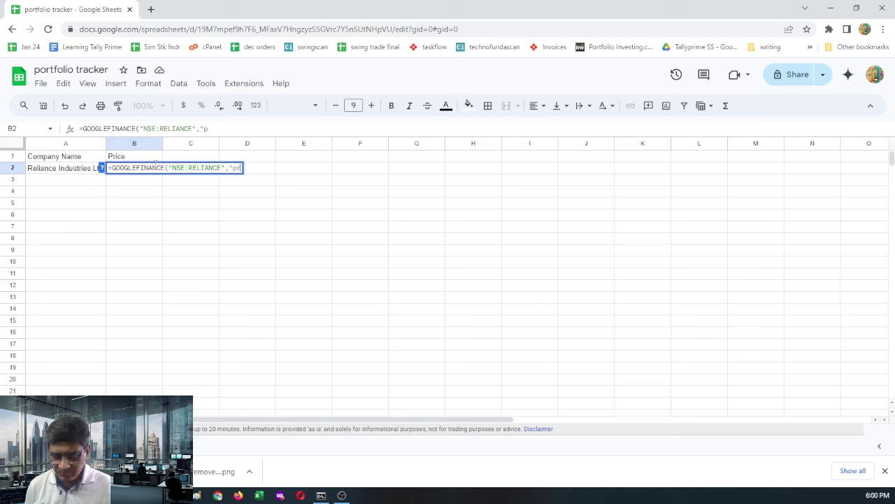
type("ice\")")
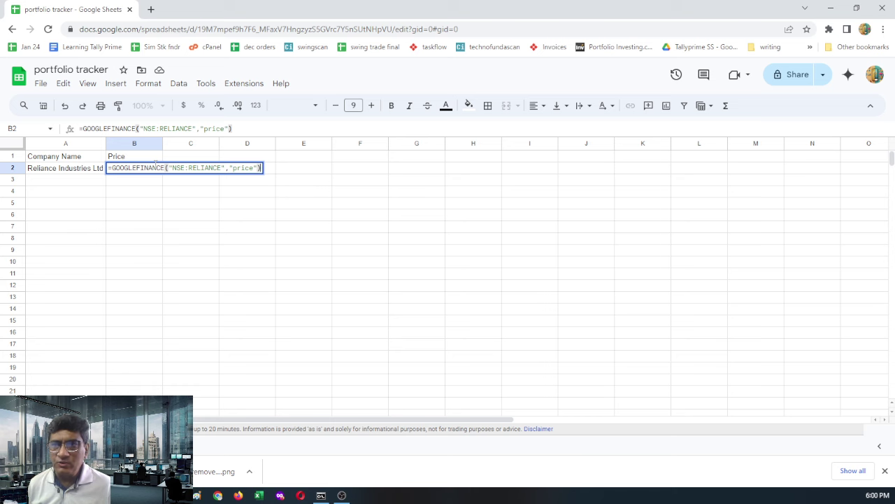
key("Return")
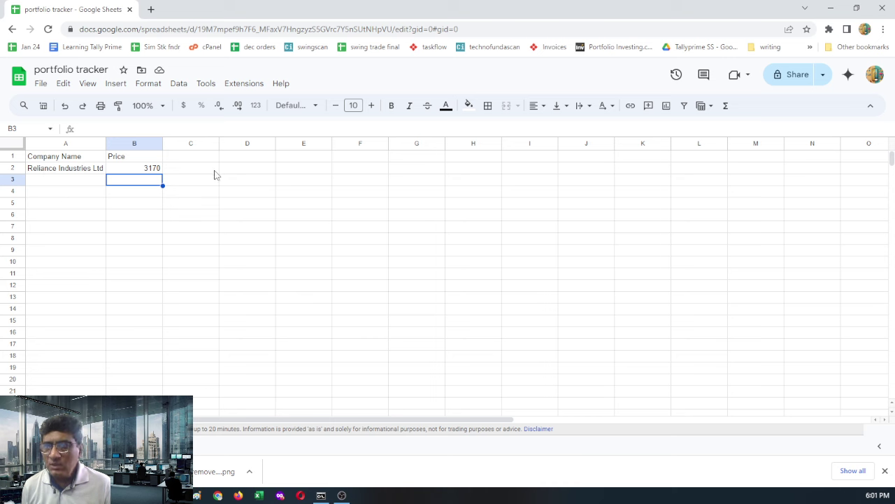
- Insert a new column left of column A and head it 'code'
left_click(81, 173)
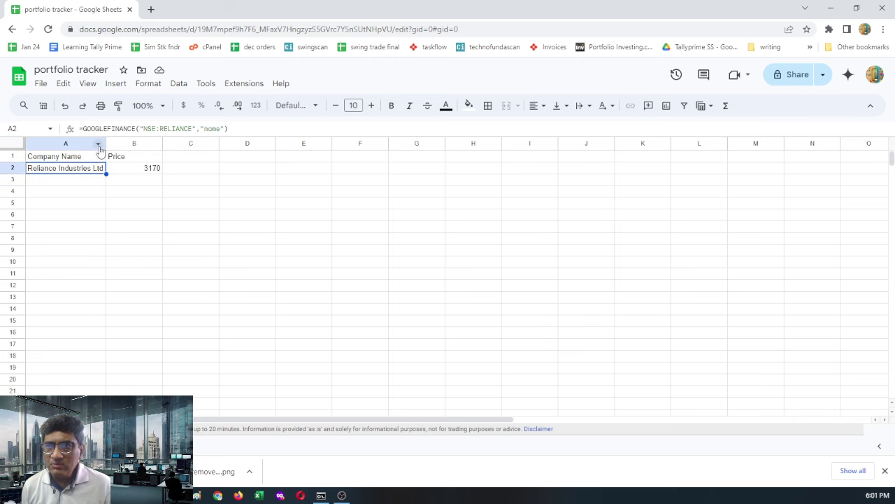
left_click(98, 146)
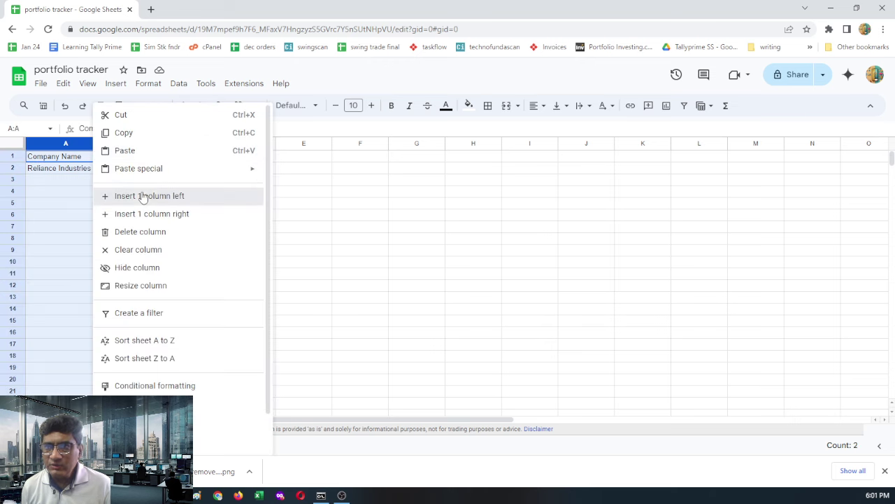
left_click(143, 196)
left_click(80, 159)
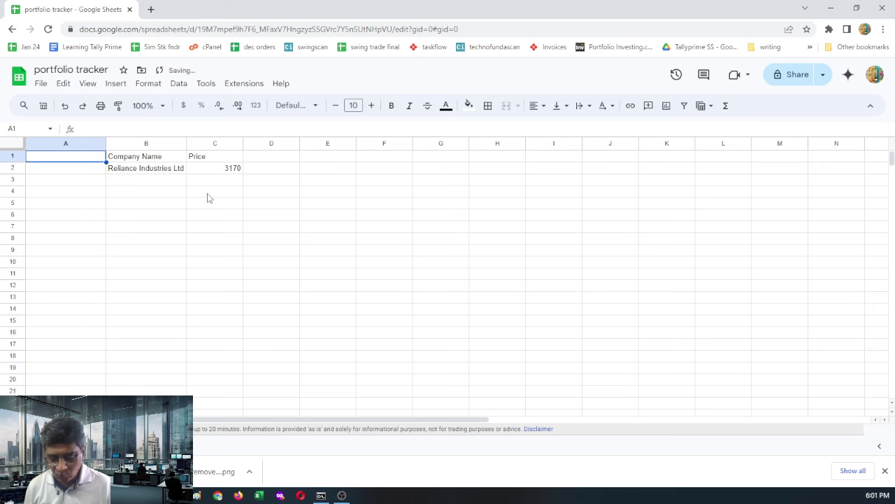
type("code")
key("Return")
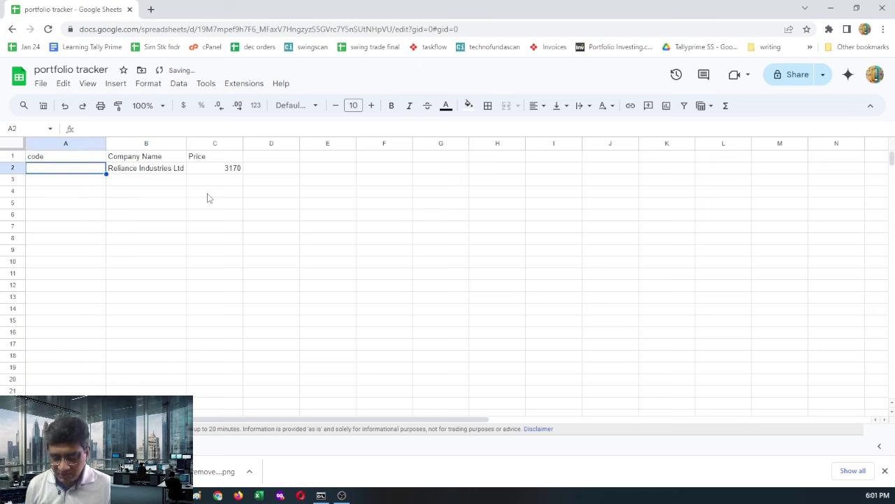
- Put NSE:RELIANCE in A2 and change B2's formula to =GOOGLEFINANCE(A2,"name")
type("NSE:RE")
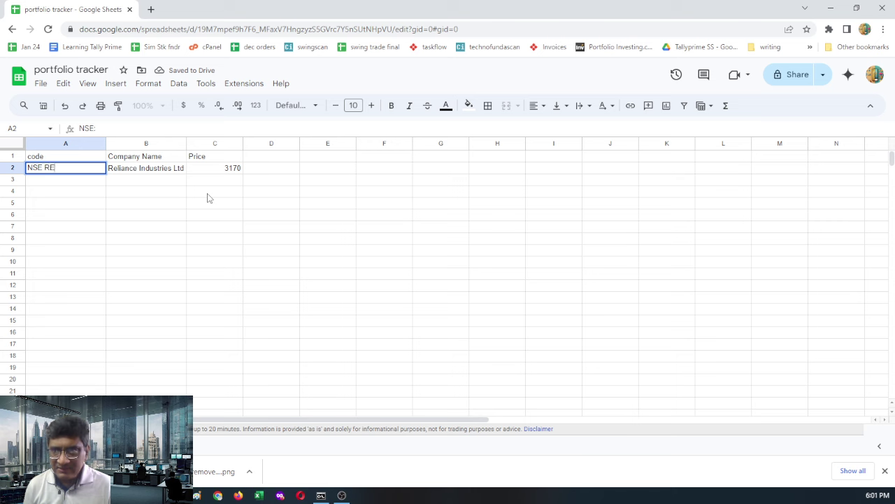
type("LIANCE")
key("Return")
key("Up")
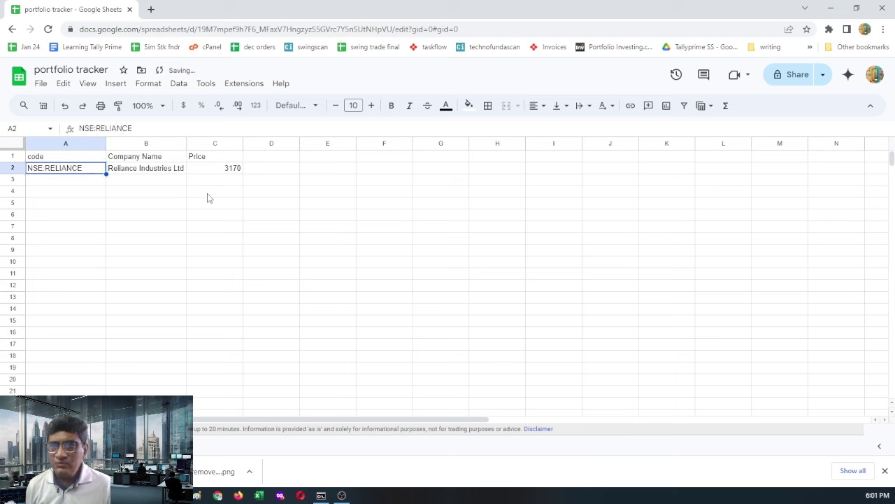
key("Right")
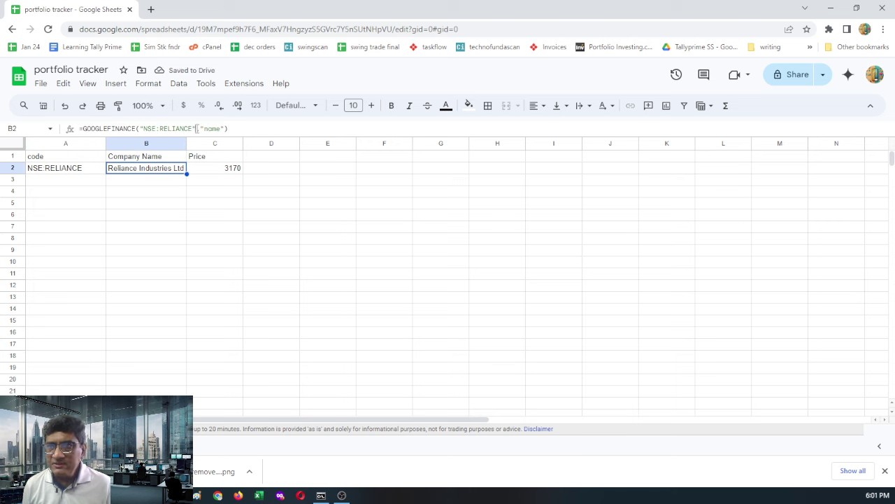
left_click(196, 128)
key("BackSpace")
key("BackSpace")
key("BackSpace")
key("BackSpace")
key("BackSpace")
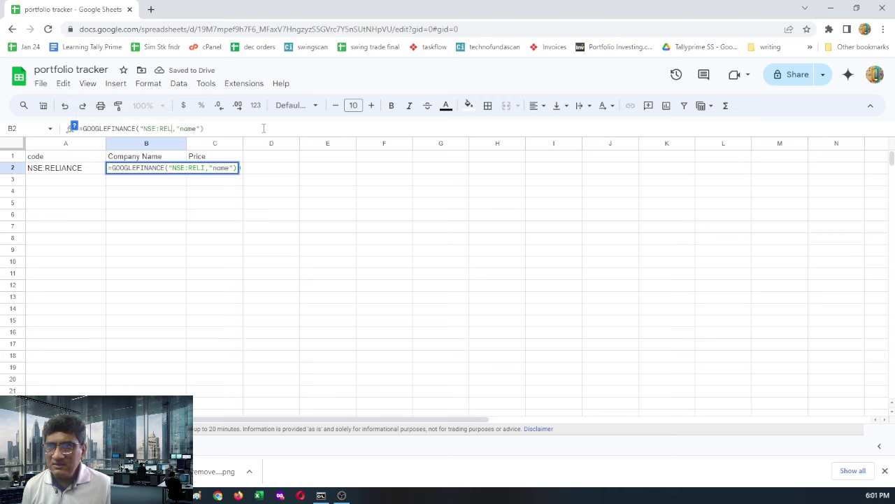
key("BackSpace")
key("BackSpace")
key("BackSpace")
key("BackSpace")
key("BackSpace")
key("BackSpace")
key("BackSpace")
key("BackSpace")
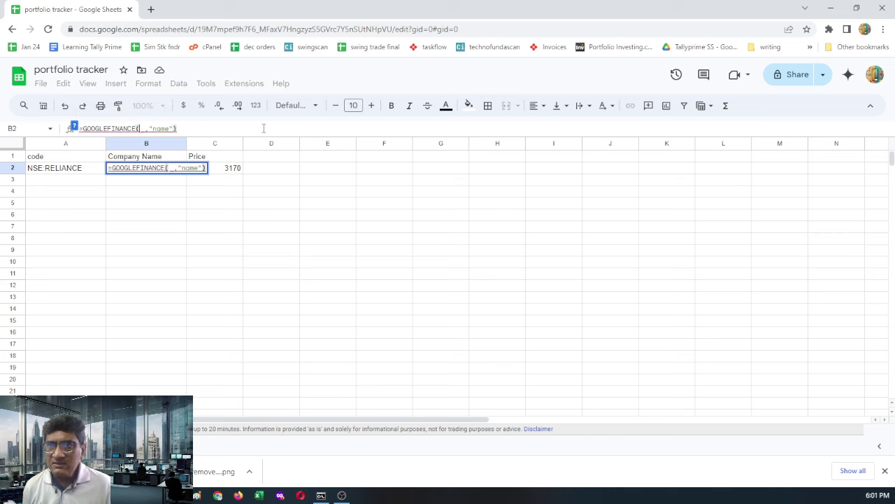
left_click(77, 172)
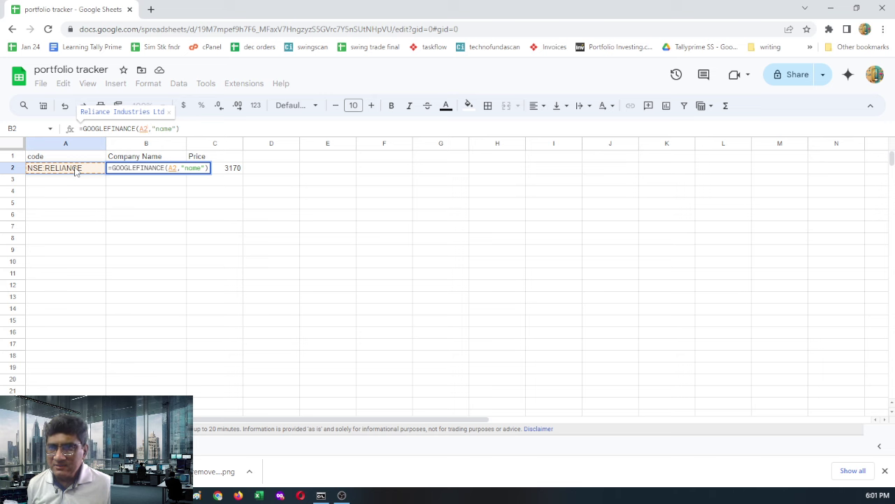
key("Return")
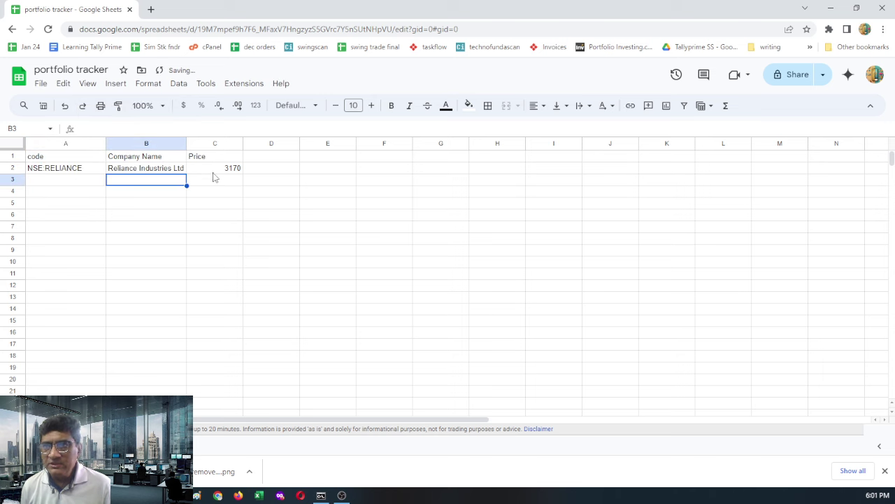
- Change C2's formula to =GOOGLEFINANCE(A2,"price") so it reads the A2 ticker
left_click(214, 170)
left_click(195, 129)
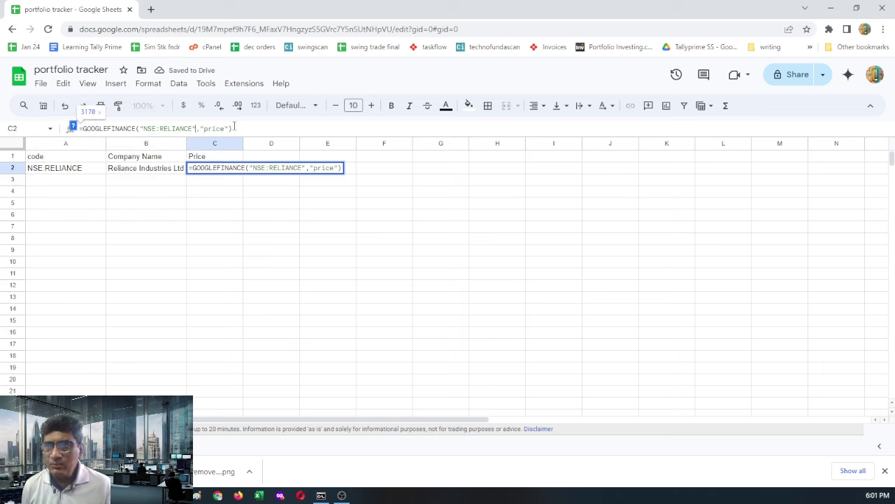
key("BackSpace")
key("BackSpace")
key("BackSpace")
key("BackSpace")
key("BackSpace")
key("BackSpace")
key("BackSpace")
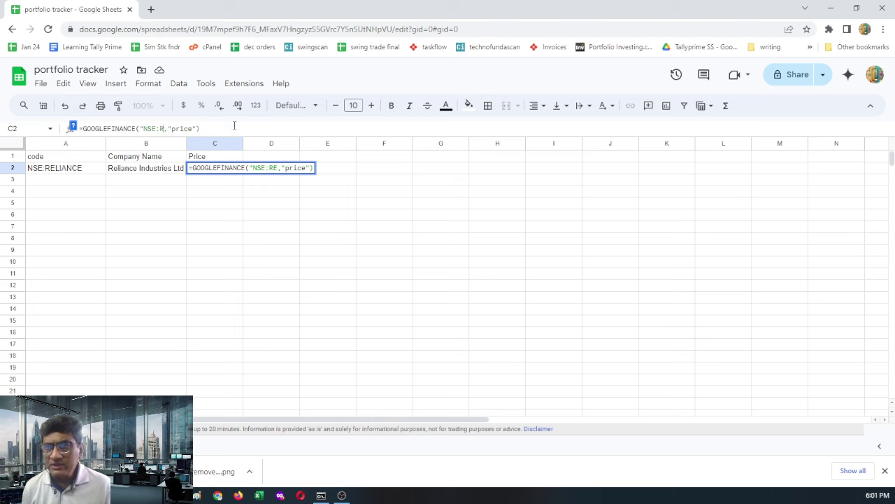
key("BackSpace")
key("BackSpace")
key("BackSpace")
key("BackSpace")
key("BackSpace")
key("BackSpace")
key("BackSpace")
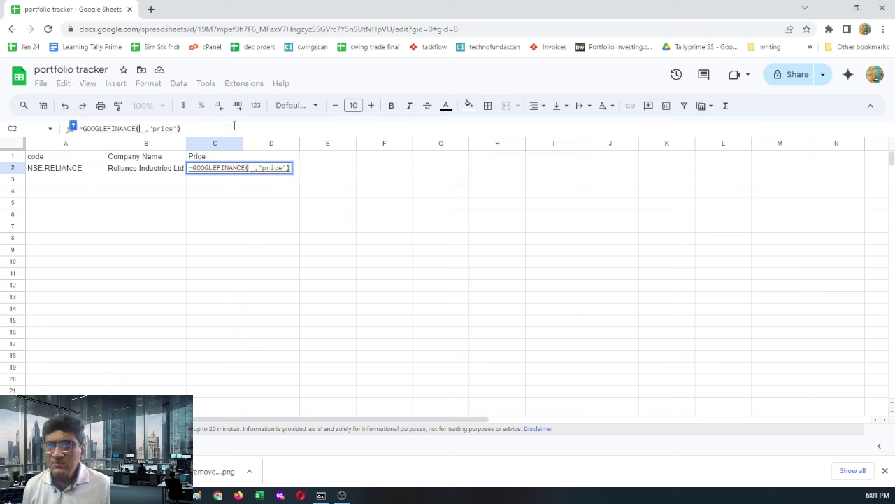
left_click(70, 176)
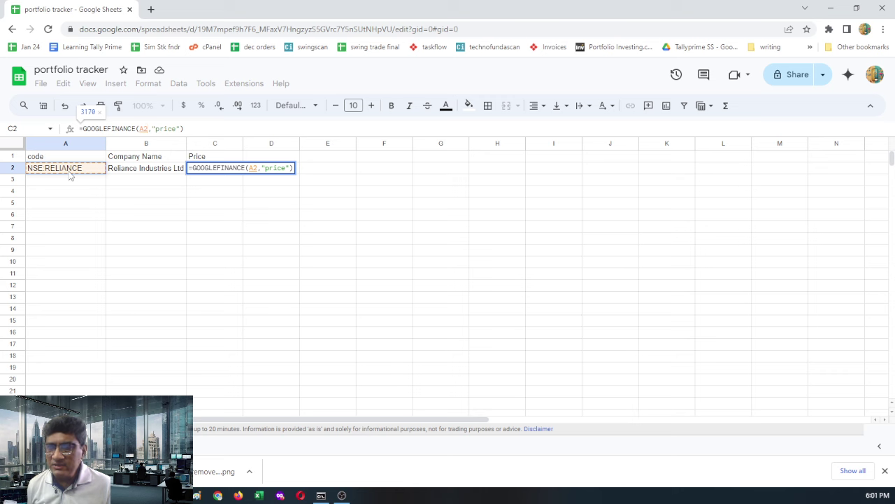
key("Return")
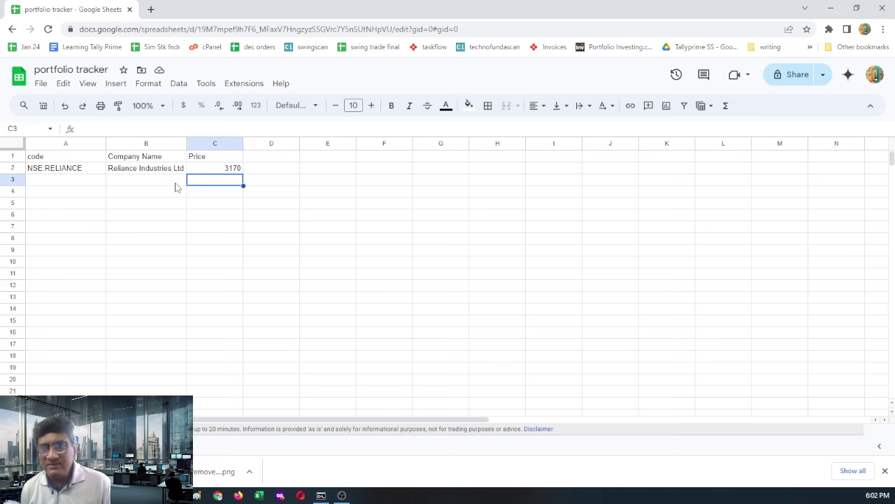
- Enter the tickers NSE:TCS, NSE:ITC and NSE:INFY in A3:A5
left_click(102, 183)
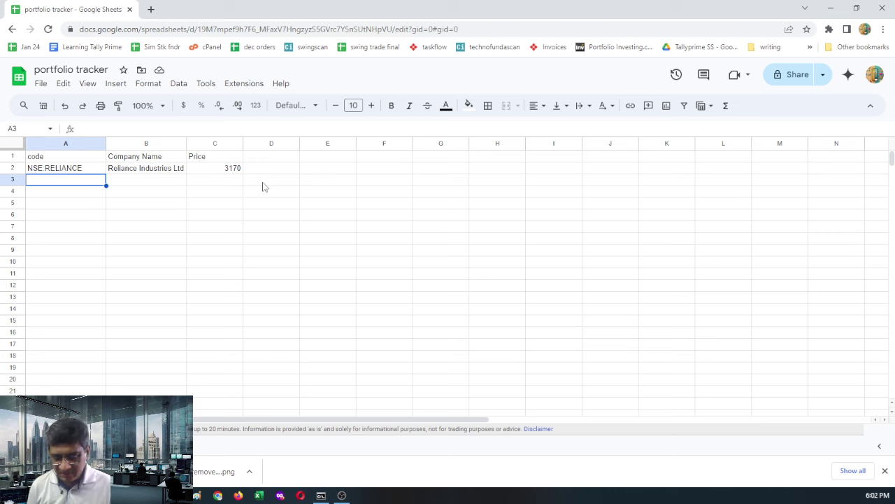
type("NSE:TCS")
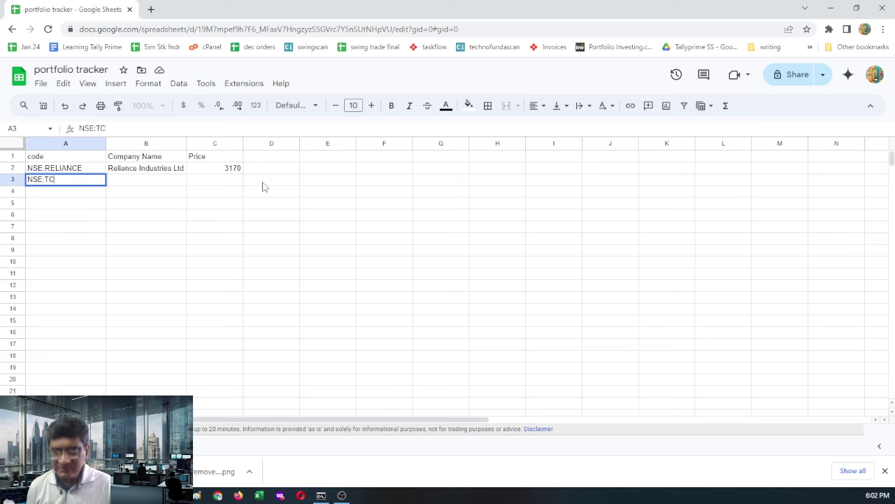
key("Return")
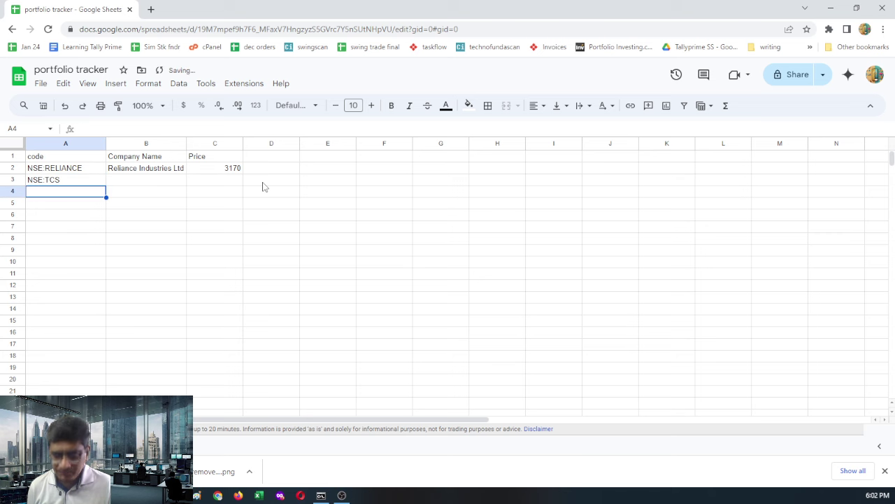
type("NSE:ITC")
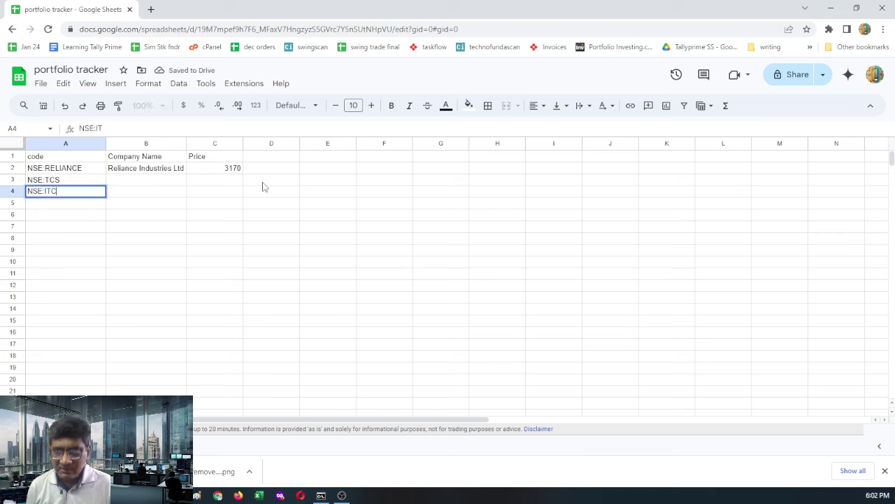
key("Return")
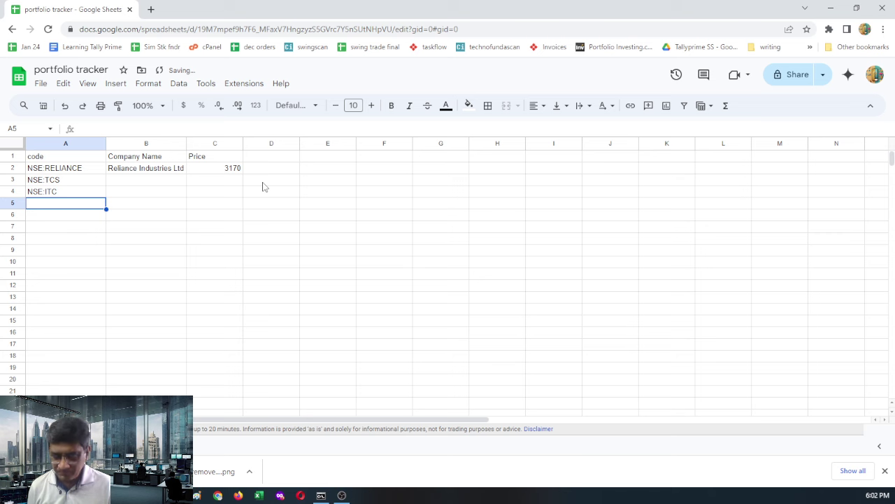
type("NSE:")
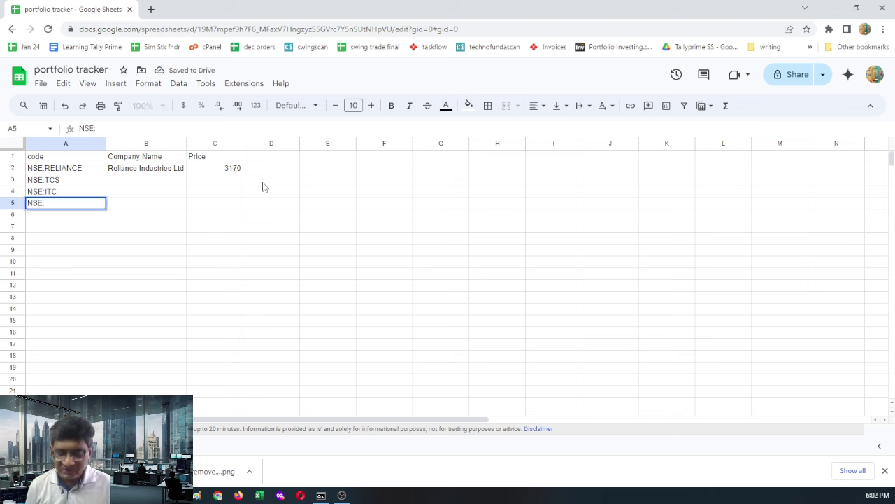
type("INFY")
key("Return")
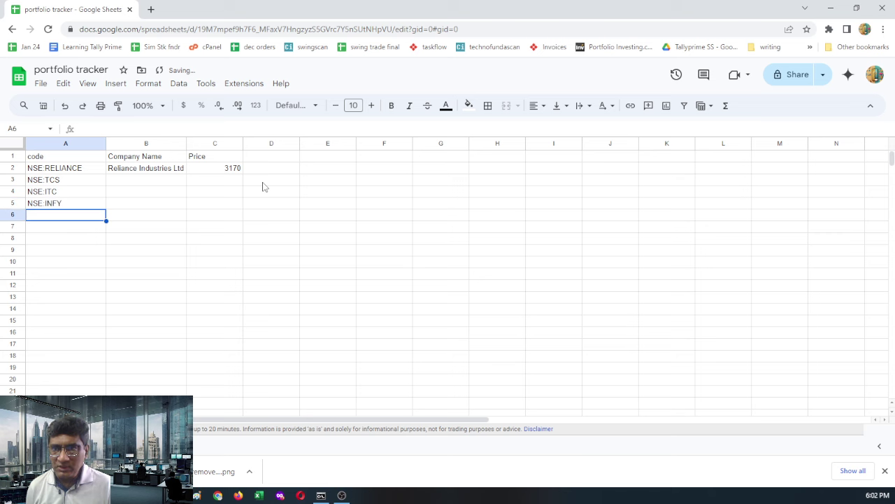
left_click(181, 171)
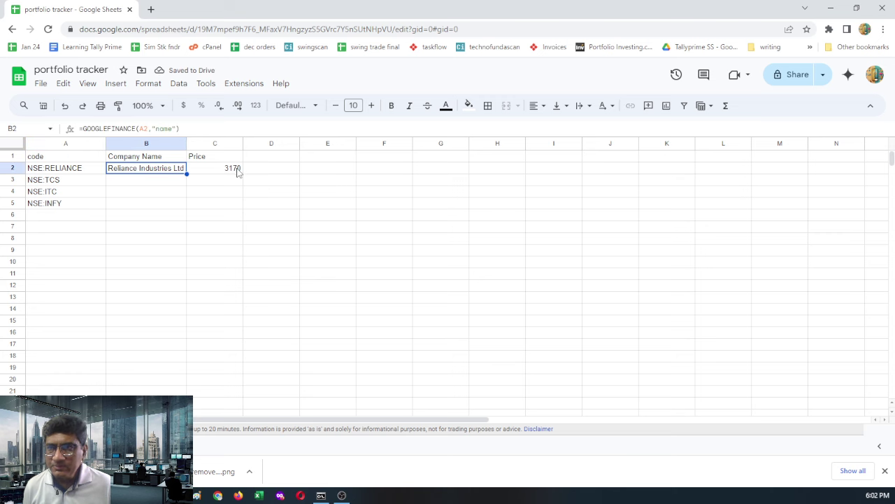
left_click(237, 171, "shift")
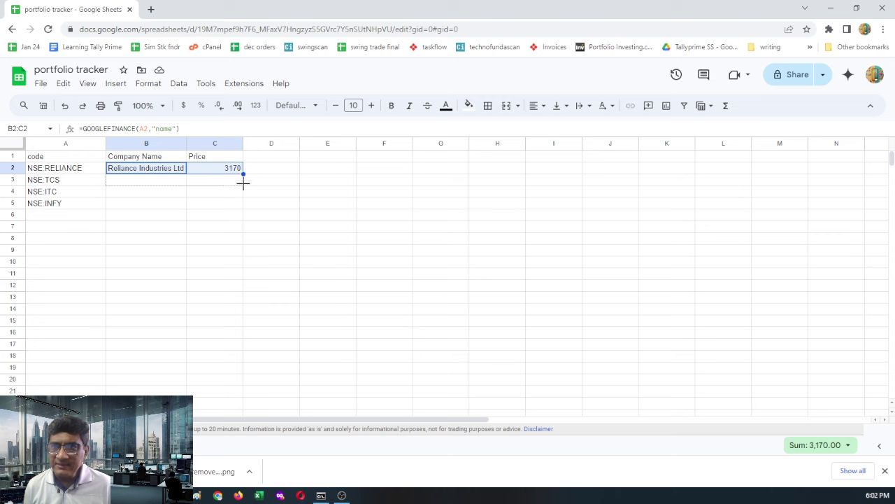
left_click_drag(243, 175, 243, 207)
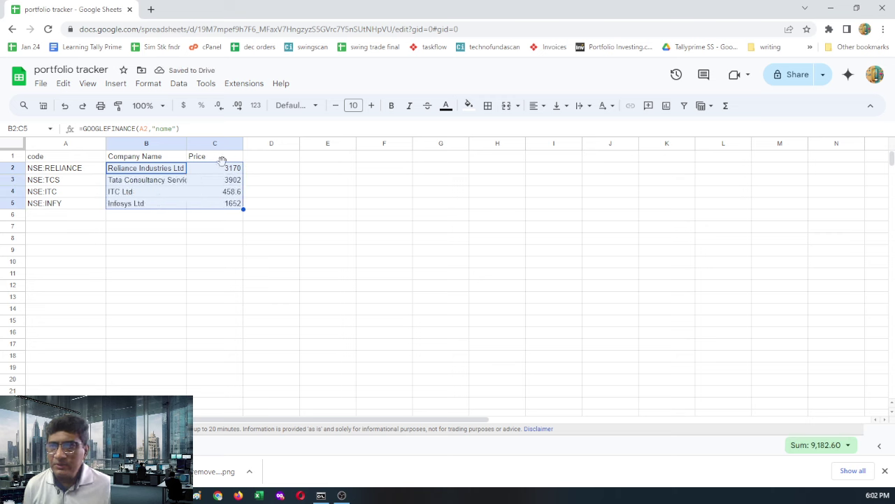
double_click(186, 143)
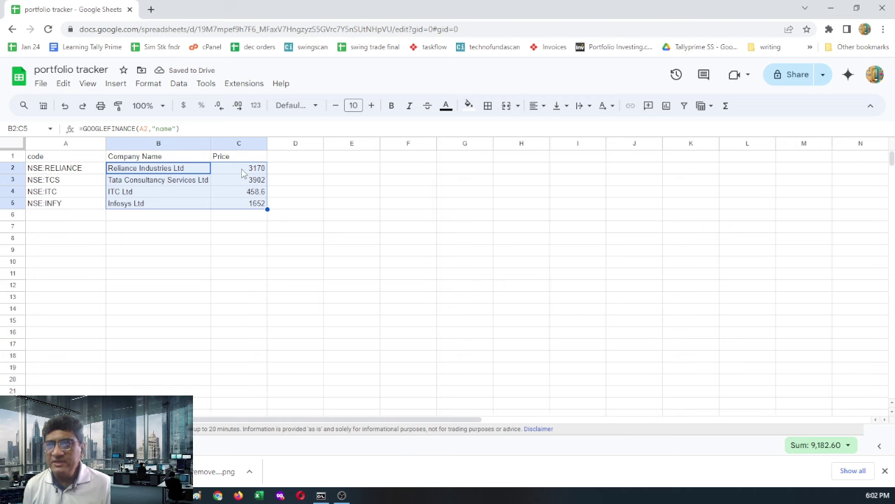
left_click(244, 170)
left_click(244, 180)
left_click(248, 192)
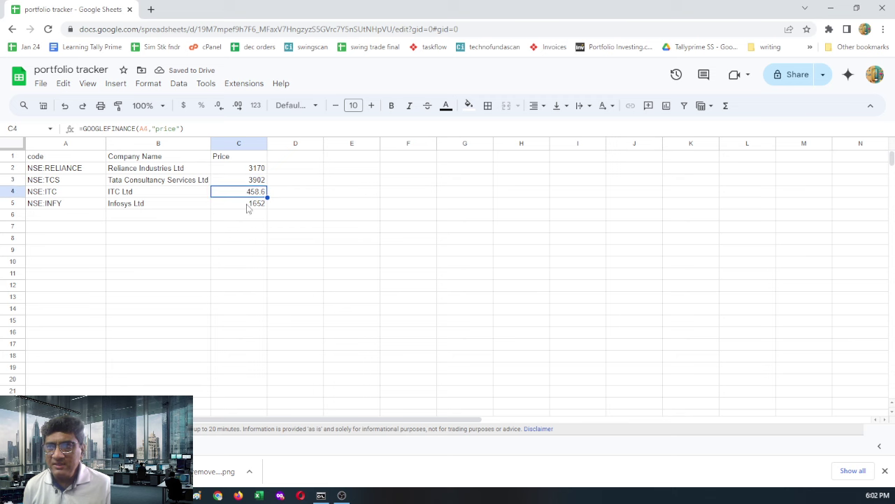
left_click(248, 203)
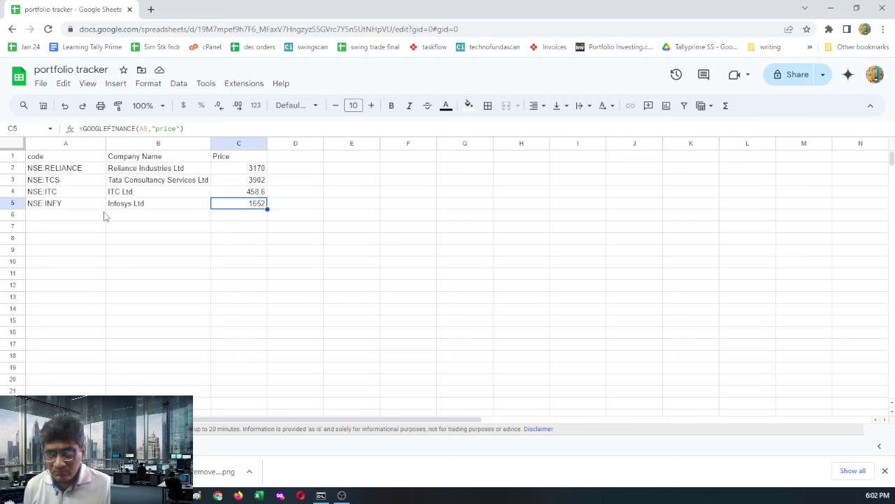
left_click(305, 160)
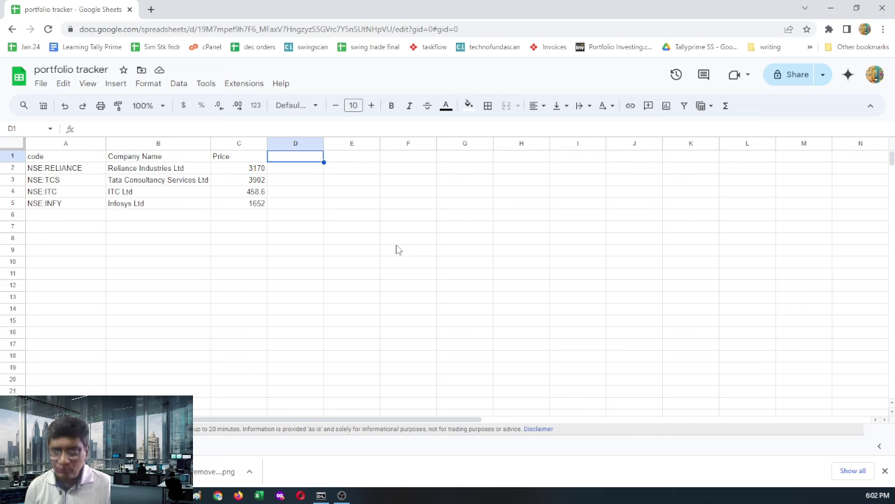
- Type the headers High, Low and Open into D1:F1
type("High")
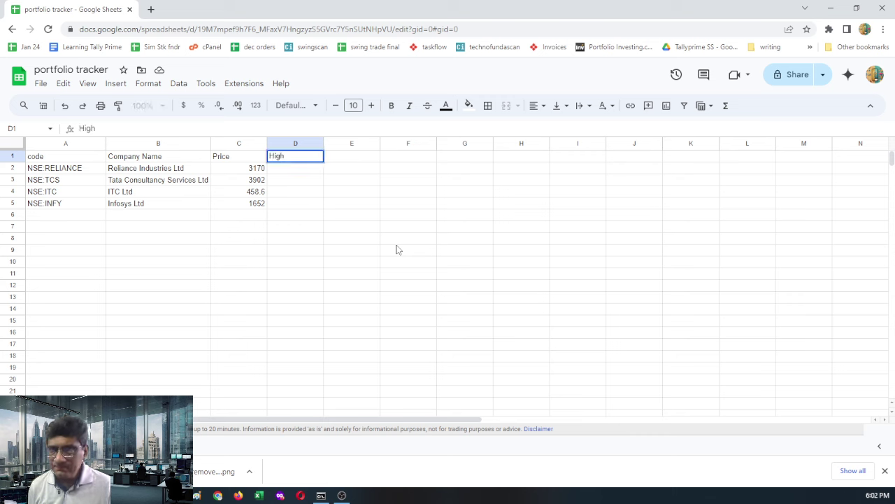
key("Tab")
type("Low")
key("Tab")
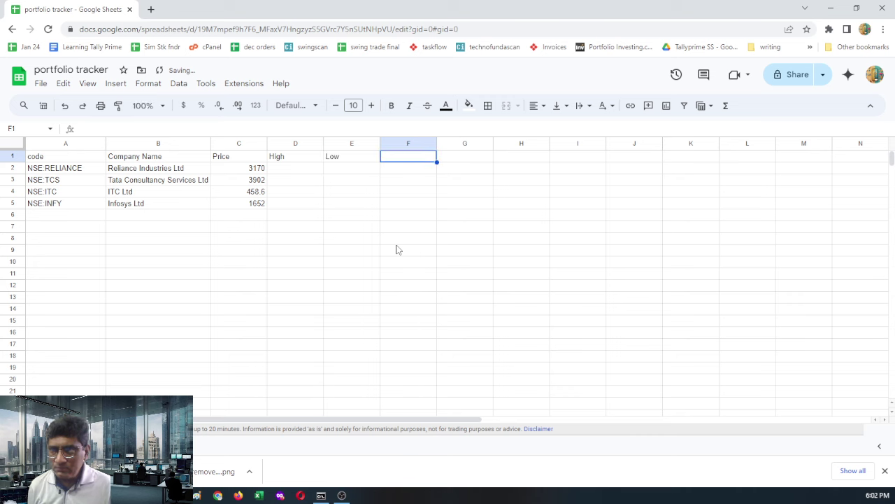
type("Open")
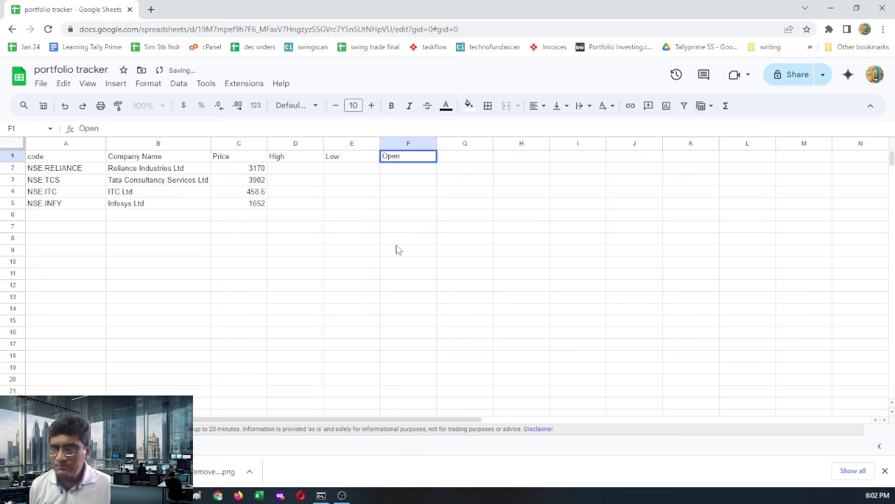
key("Return")
- Enter =GOOGLEFINANCE(A2,"high") in D2, showing Reliance's high of 3208.5
key("Left")
key("Left")
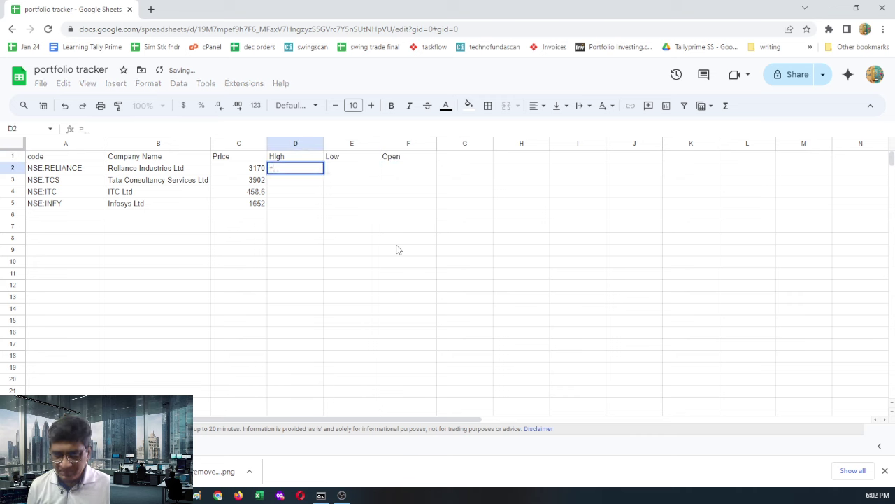
type("=goog")
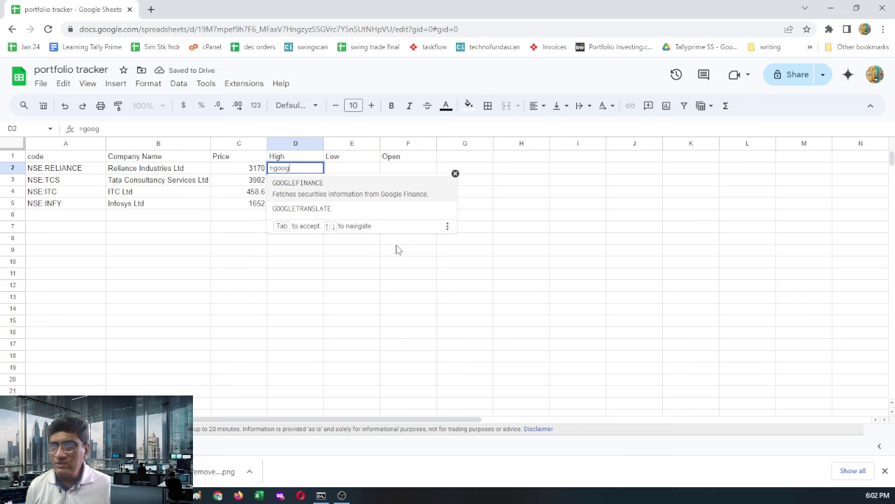
left_click(339, 193)
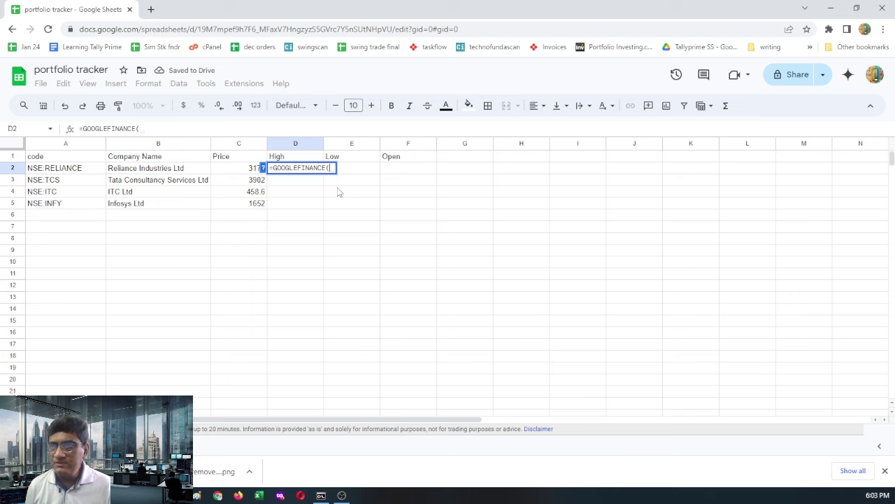
left_click(74, 170)
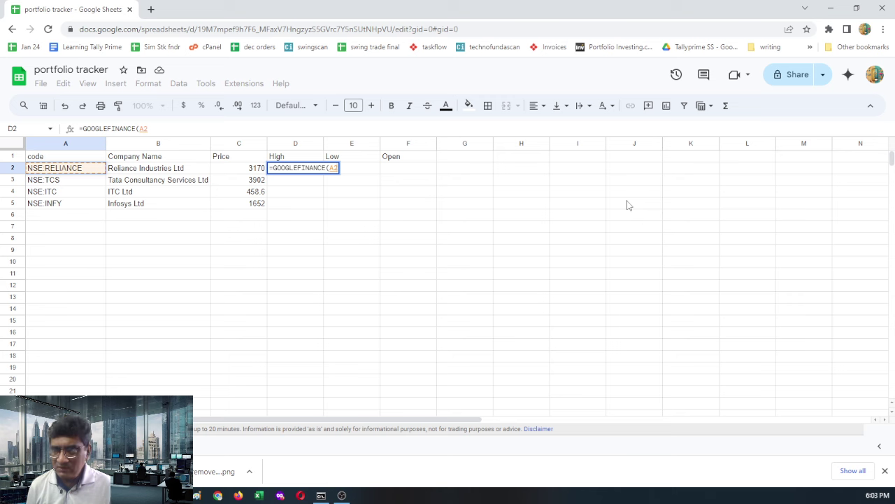
type(",")
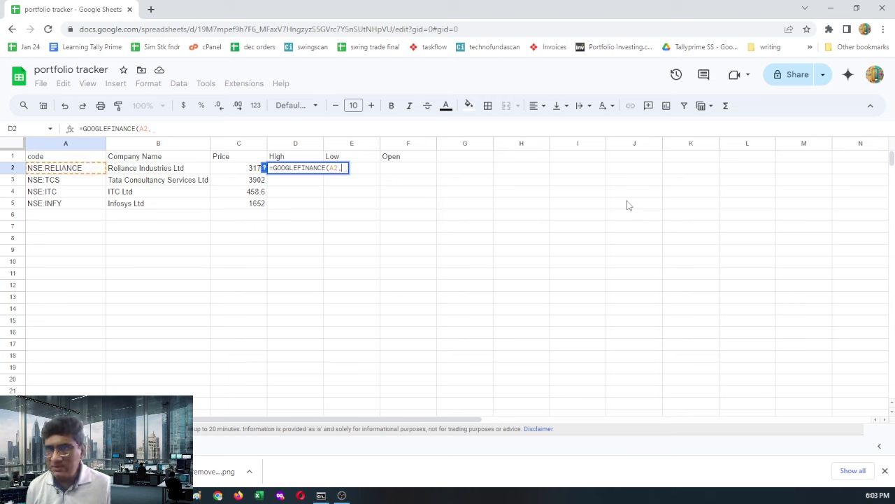
type("\"high")
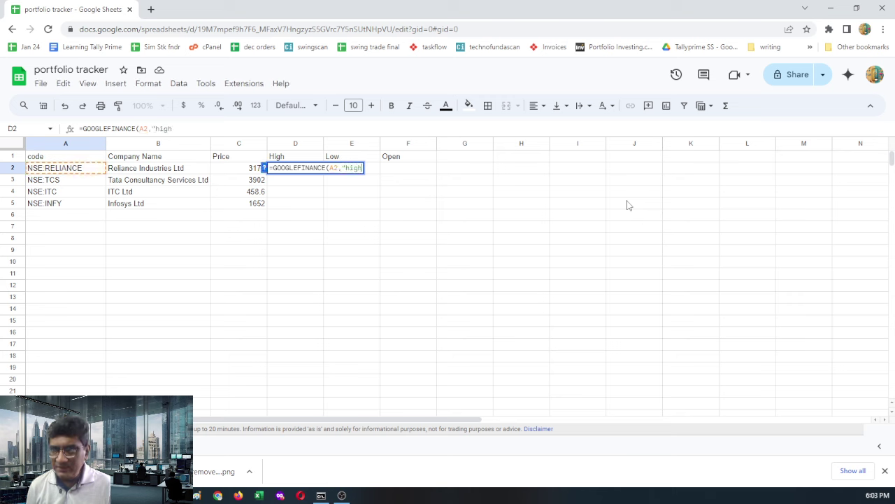
type("\")")
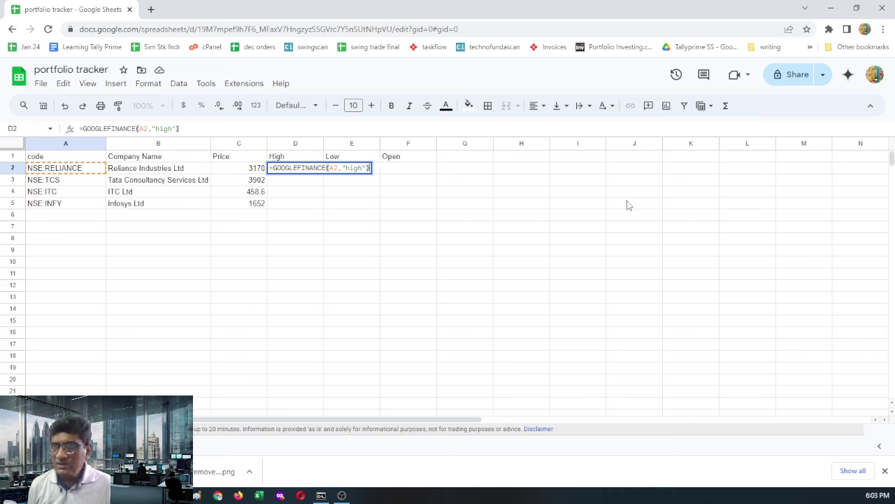
key("Return")
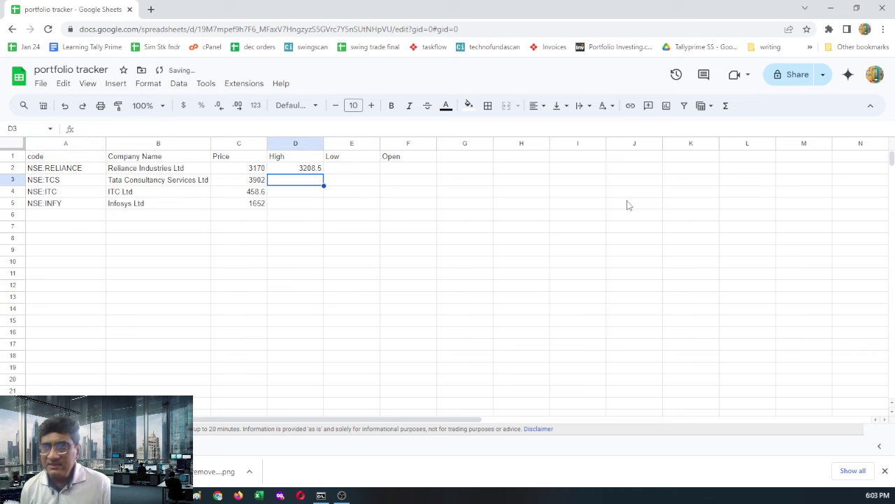
- Enter =GOOGLEFINANCE(A2,"low") in E2 for Reliance's day low
left_click(371, 169)
type("=")
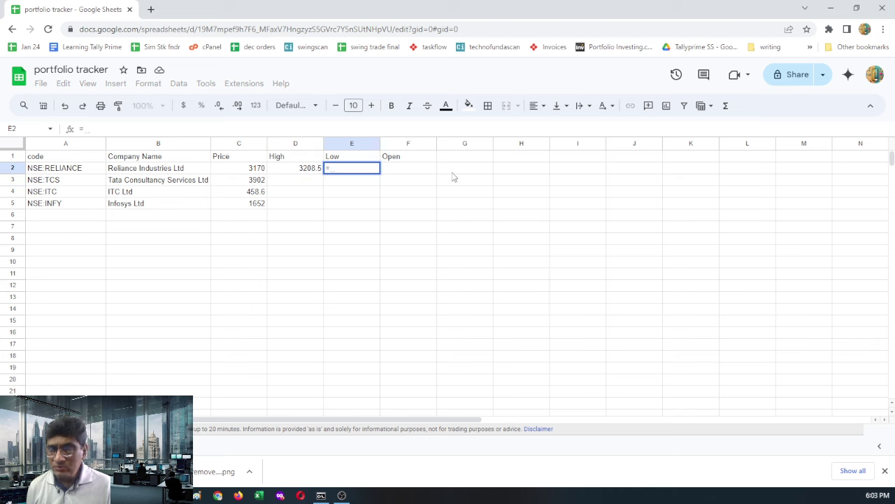
type("goog")
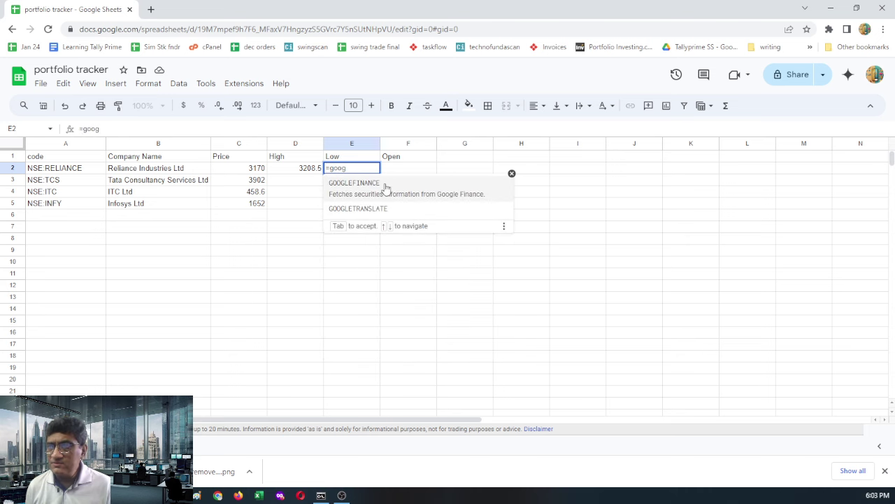
left_click(383, 188)
left_click(53, 169)
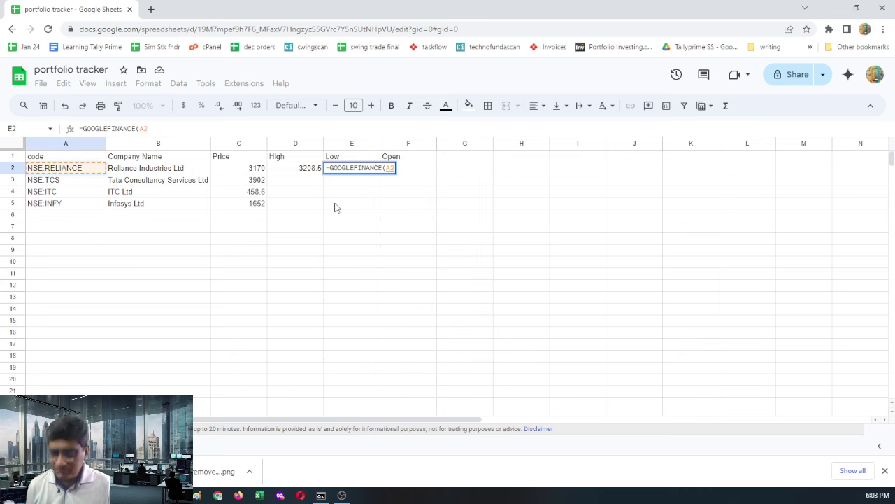
type(",\"low")
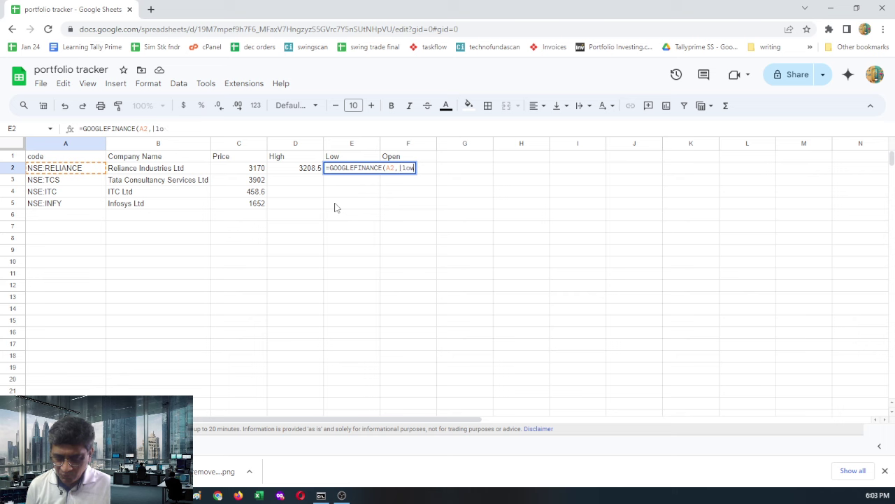
type("\"")
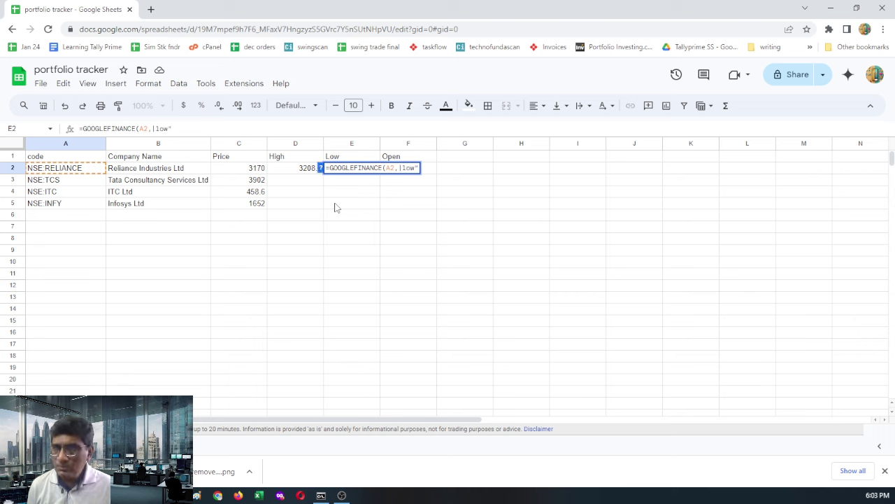
key("BackSpace")
key("BackSpace")
key("BackSpace")
key("BackSpace")
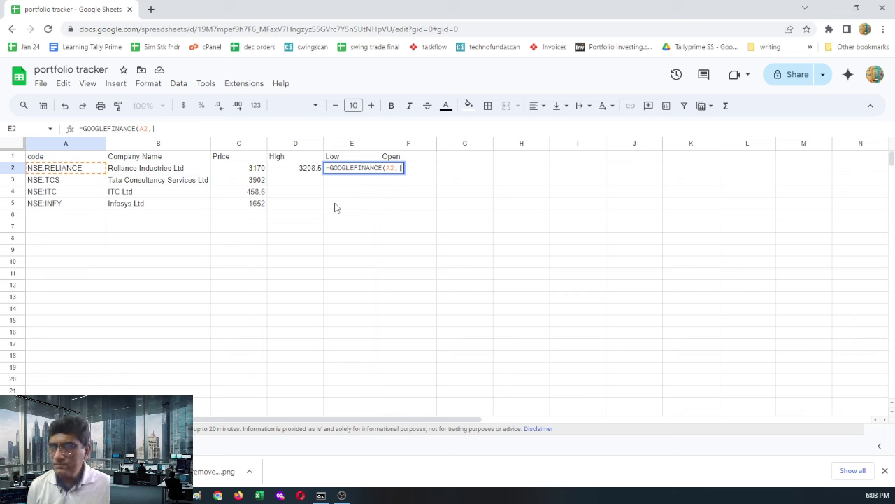
key("BackSpace")
type("\"l")
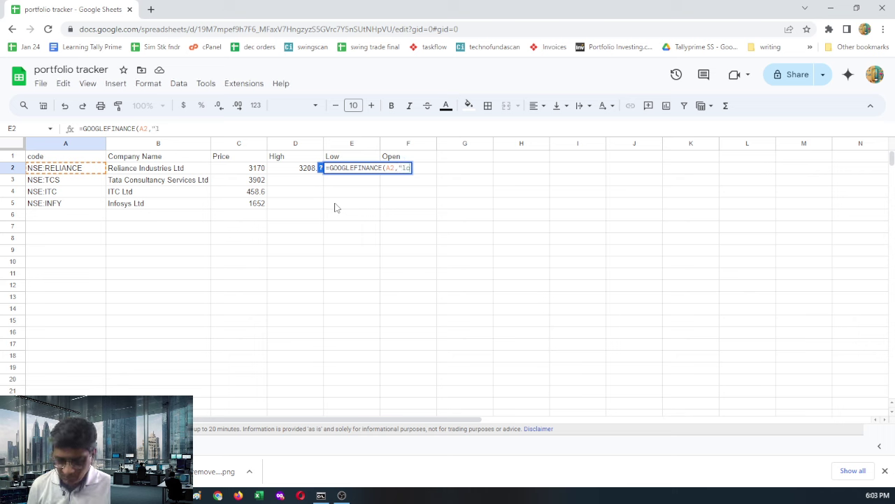
type("ow\")")
key("Return")
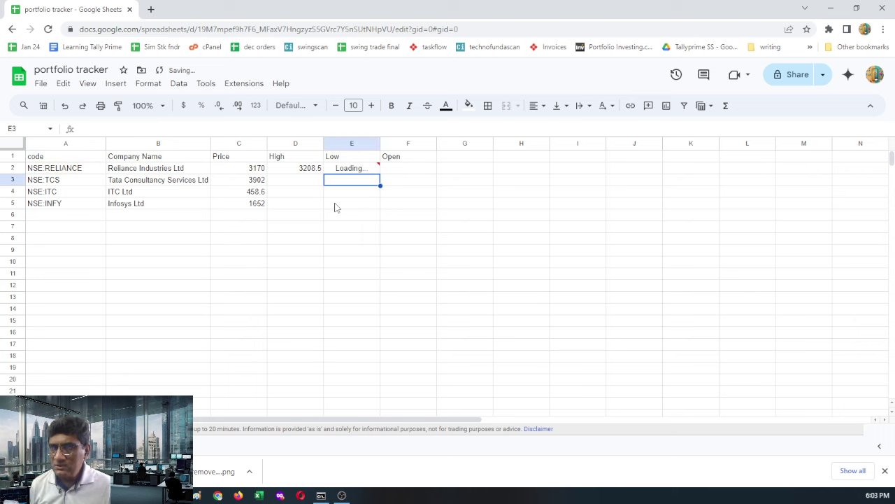
- Enter =GOOGLEFINANCE(A2,"open") in F2 under Open
left_click(409, 172)
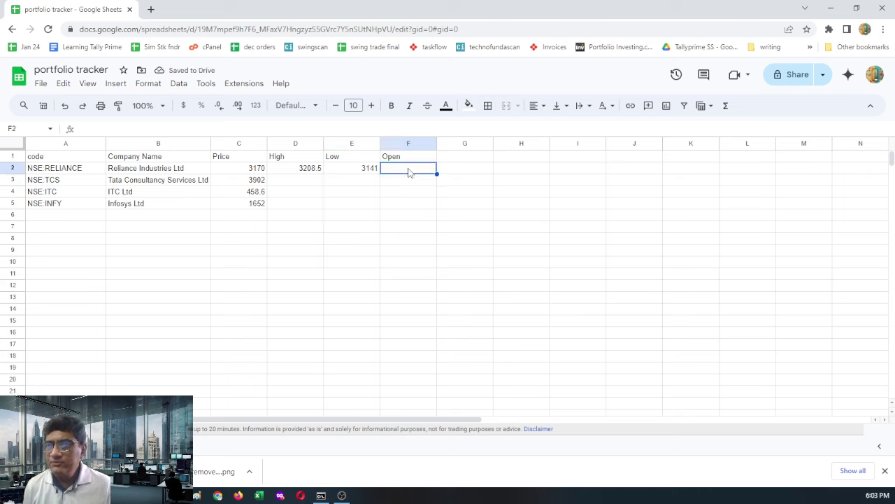
type("=")
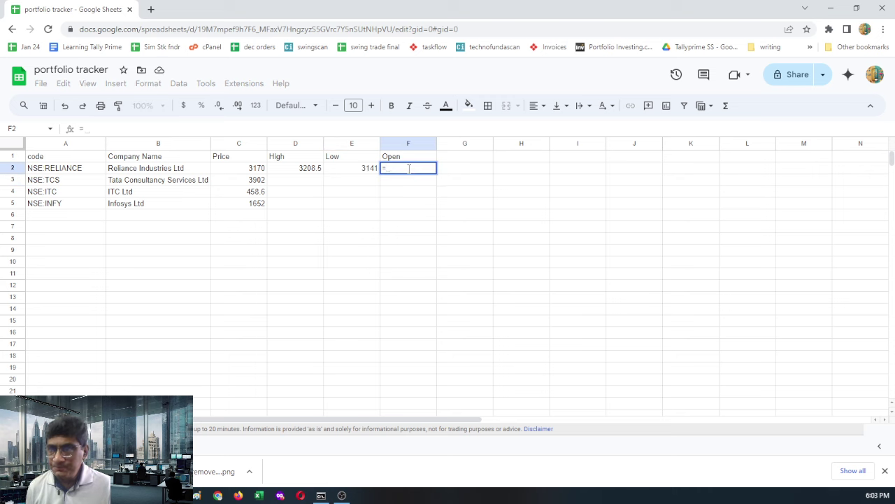
type("g")
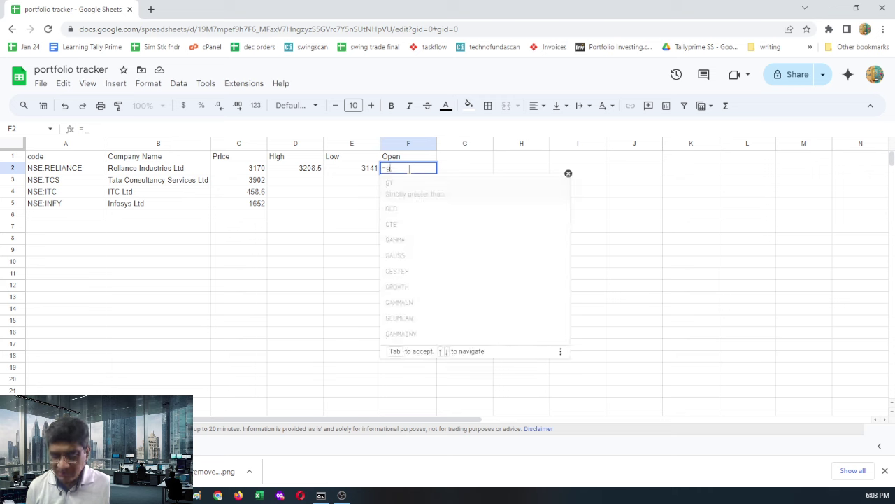
type("oo")
left_click(417, 183)
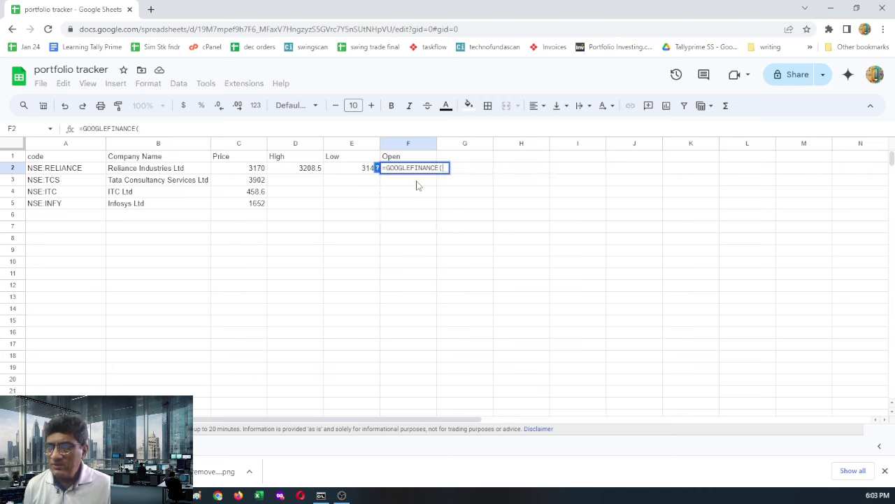
left_click(78, 170)
type(",")
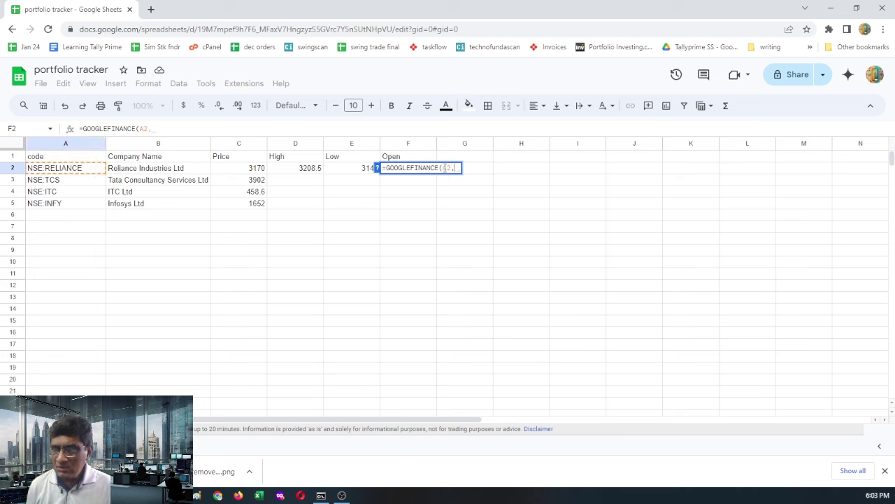
type("\"ope")
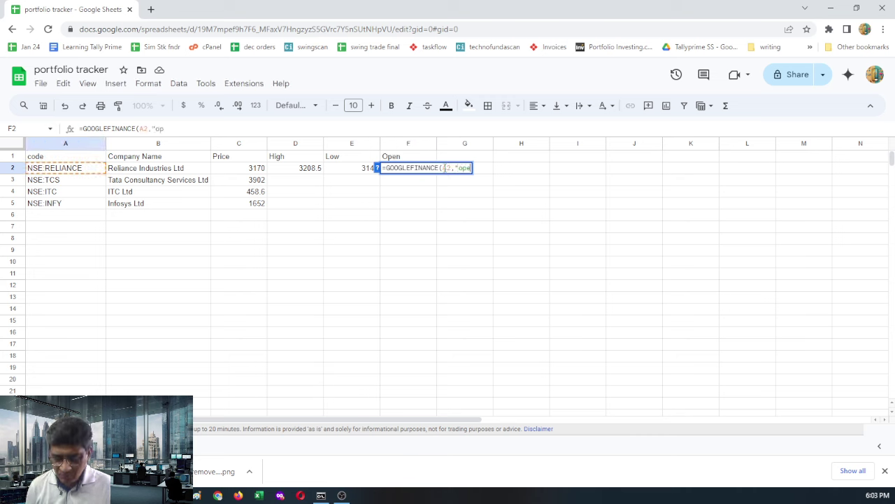
type("n\")")
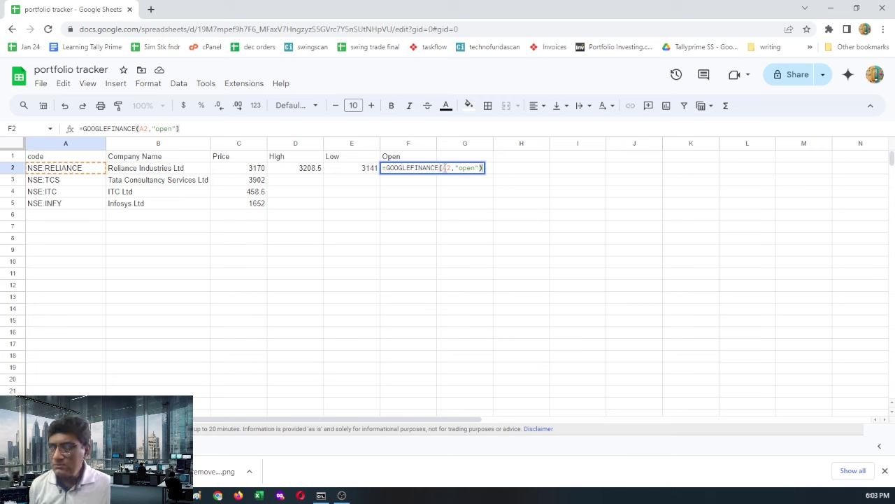
key("Return")
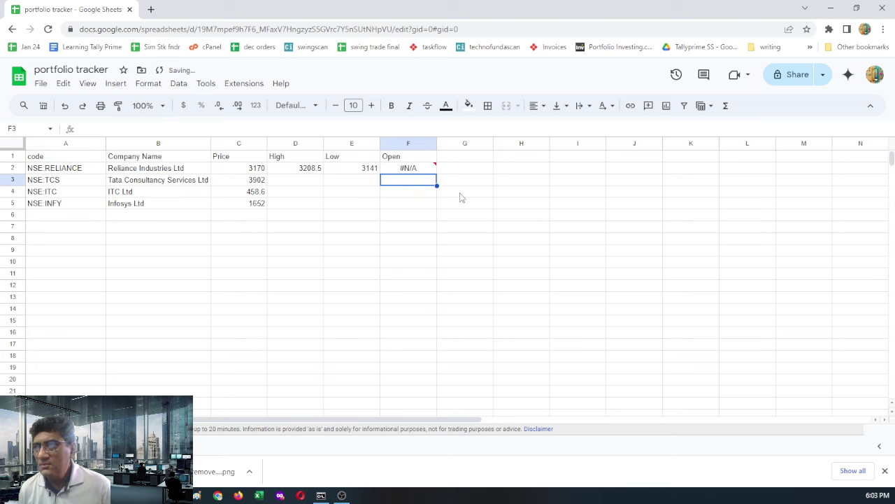
- Change F2's attribute to "priceopen" so it returns the opening price 3175
left_click(422, 175)
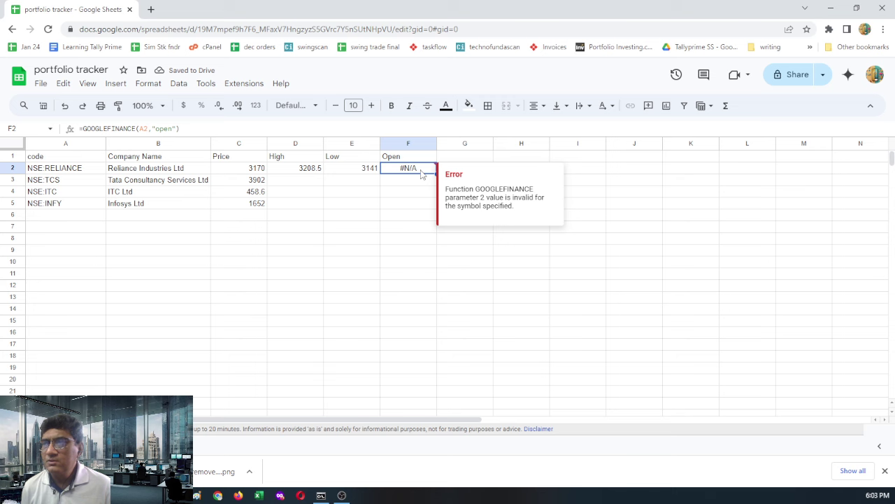
left_click(157, 128)
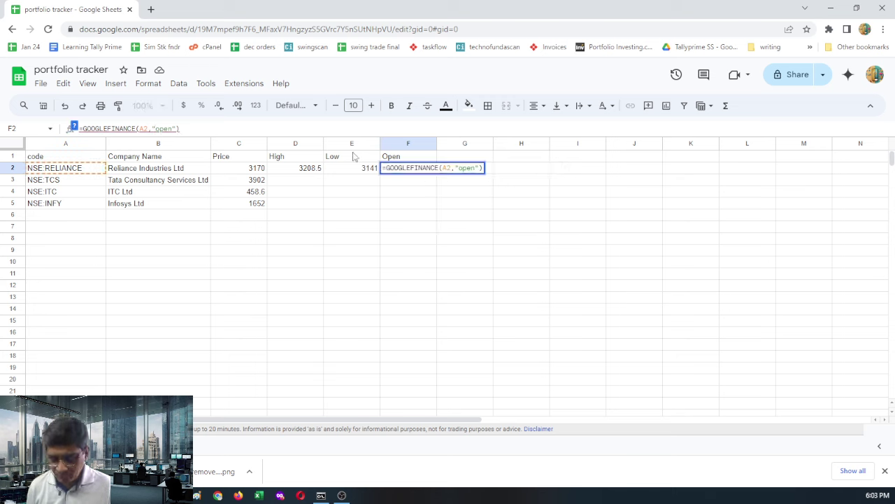
type("price")
key("Return")
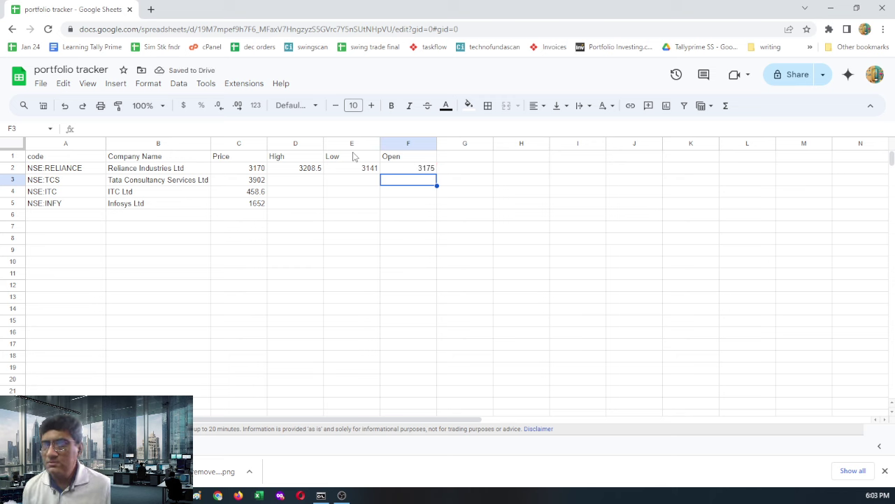
- Copy Reliance's High, Low and Open formulas in D2:F2 down to row 5 for TCS, ITC and Infosys
left_click(290, 169)
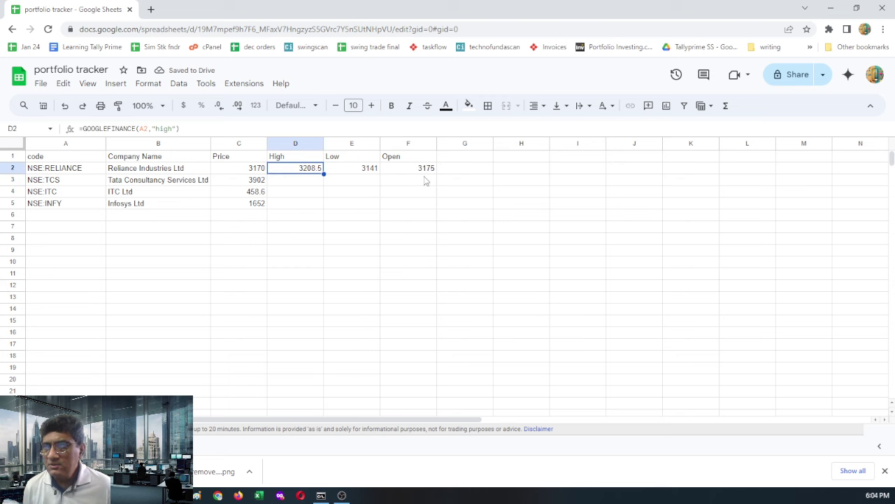
left_click(423, 176, "shift")
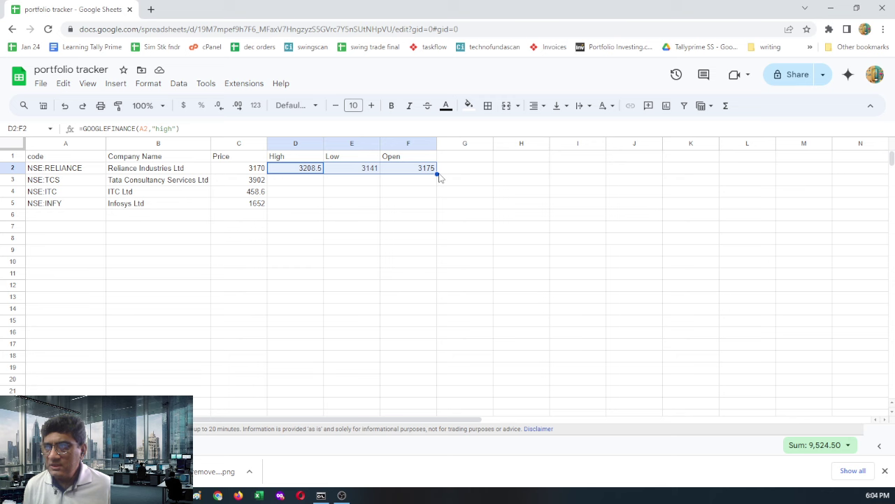
left_click_drag(437, 174, 432, 205)
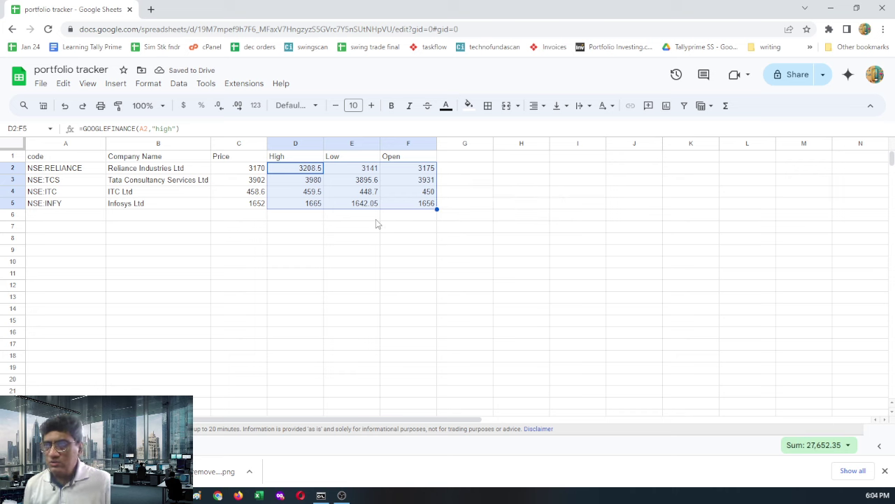
left_click(256, 171)
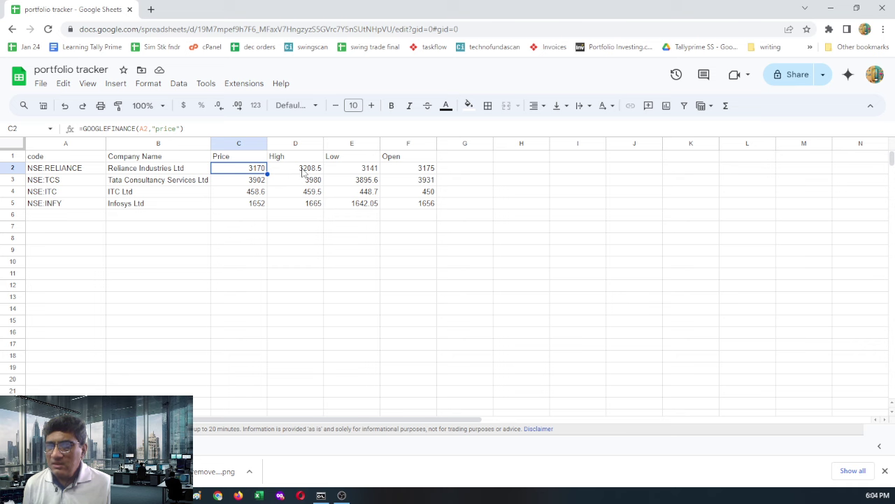
- Add a 'prev day close' header in G1 and enter =GOOGLEFINANCE(A2,"closeyest") in G2
left_click(476, 161)
type("p")
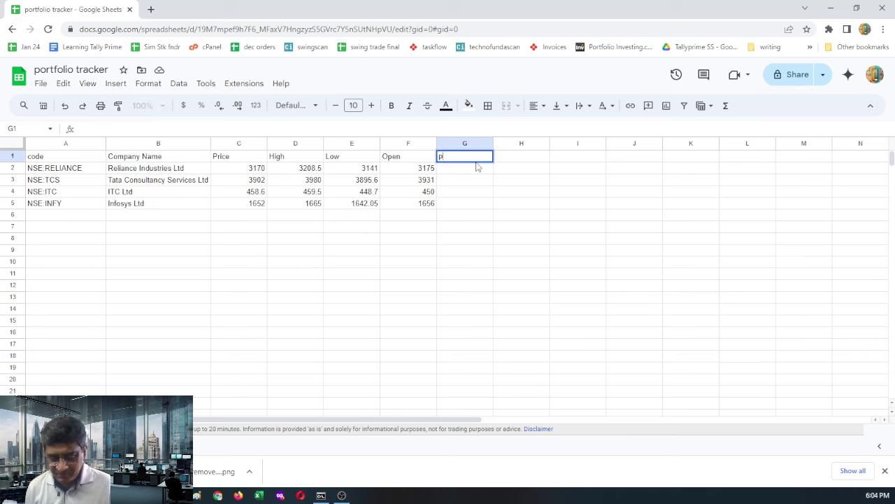
type("rev day c")
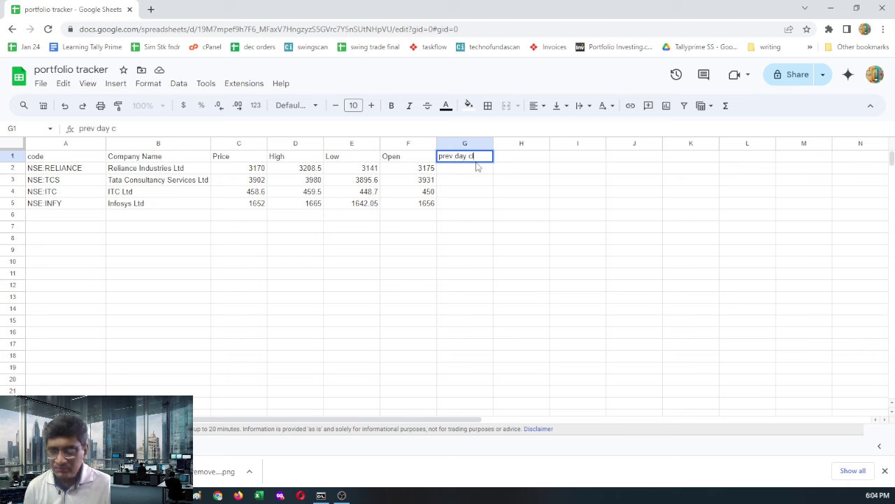
type("lose")
key("Return")
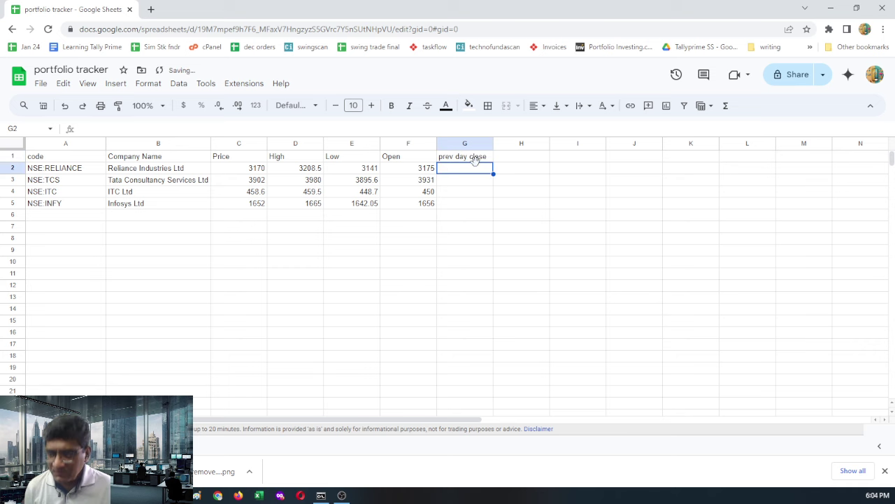
type("=goo")
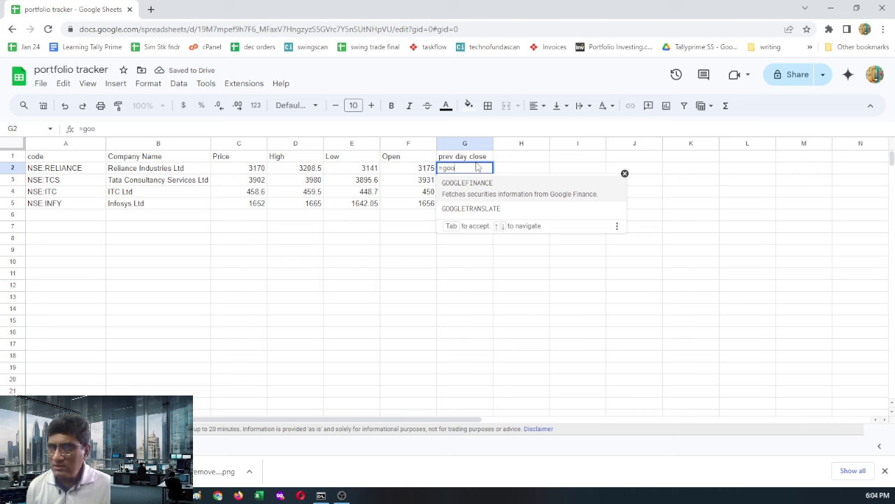
left_click(480, 183)
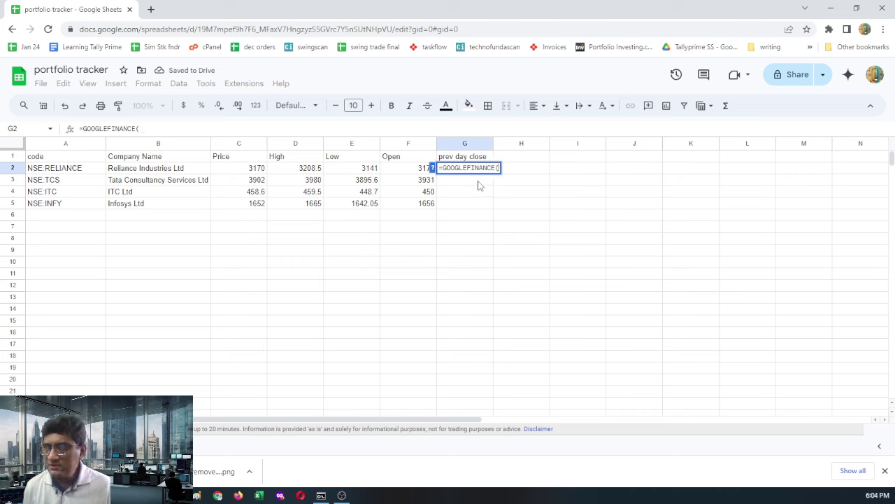
left_click(57, 172)
type(",")
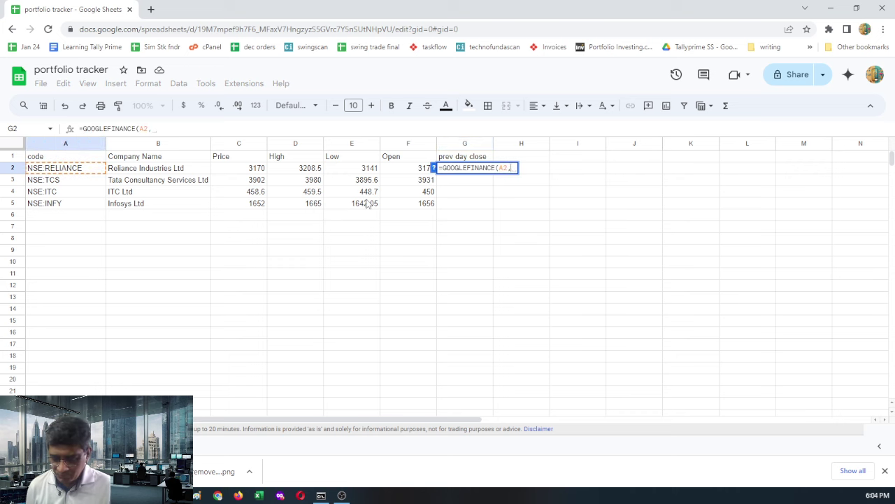
type("\"close")
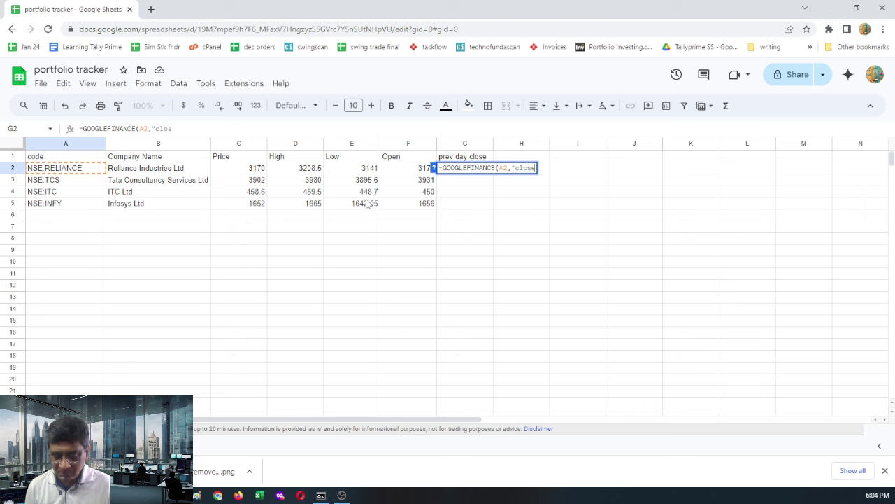
type("yest")
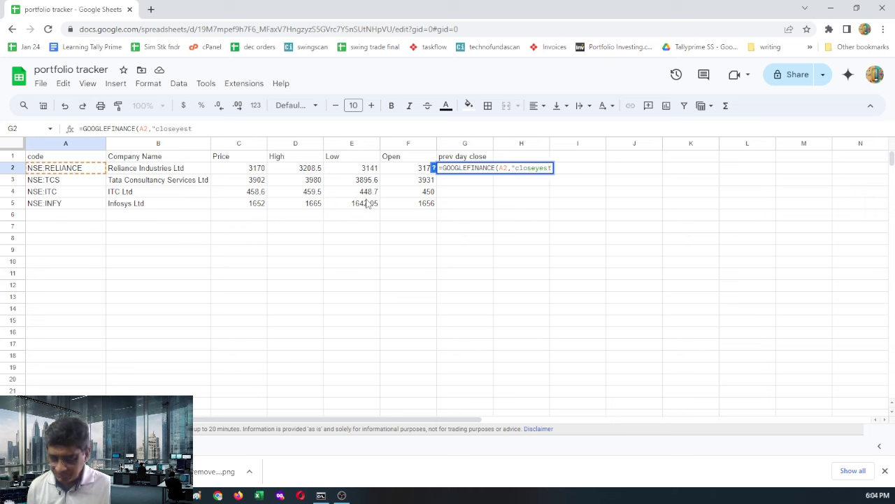
type(")")
key("Return")
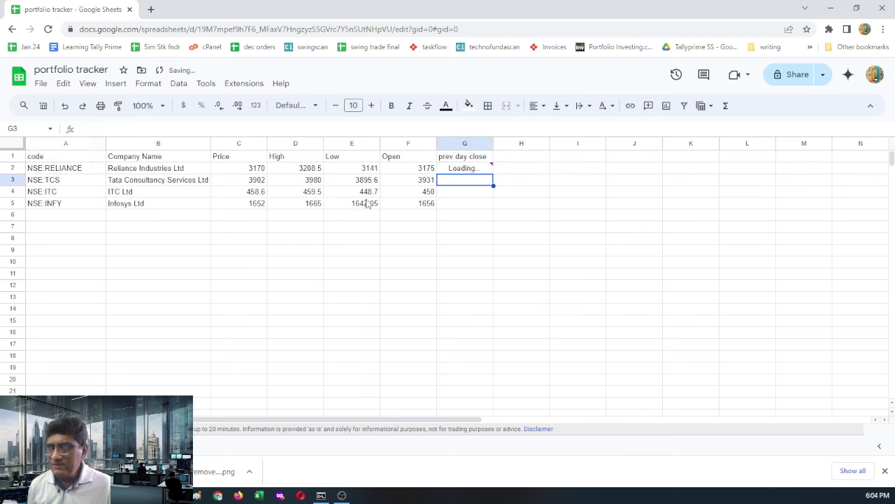
- Fill the previous-close formula down to G5 and compare each stock's Price with its previous close
left_click(479, 168)
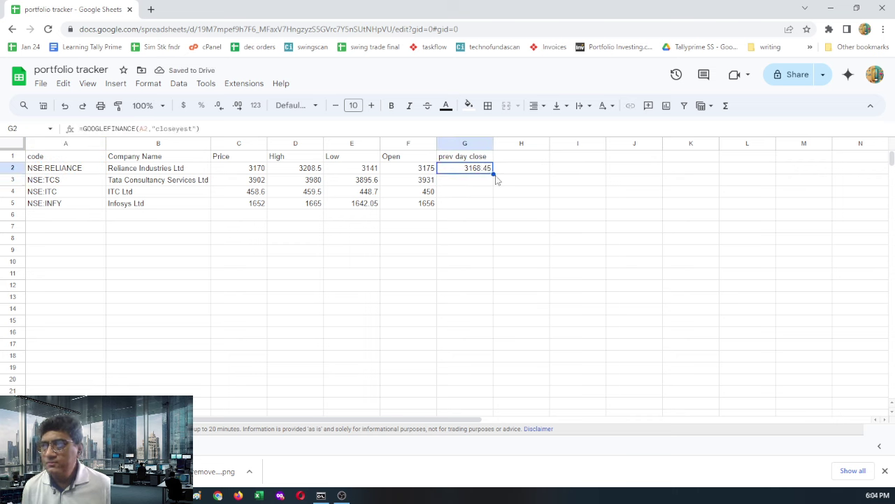
left_click_drag(493, 174, 494, 204)
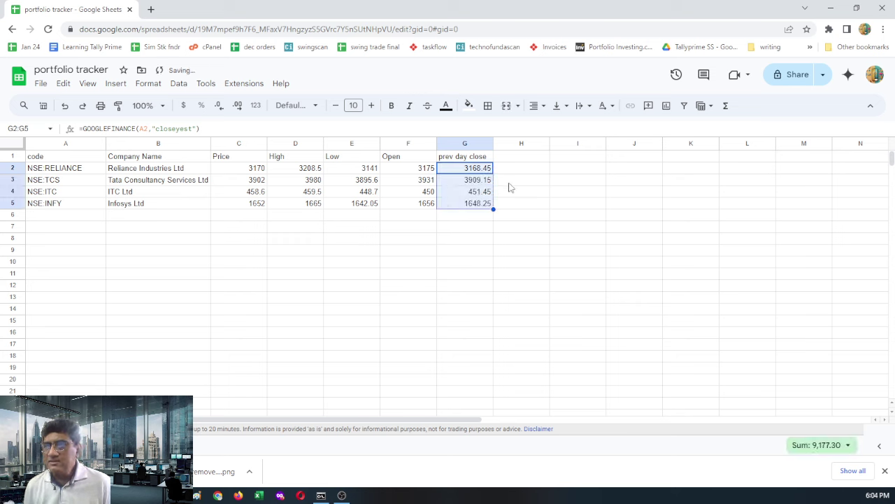
left_click(473, 180)
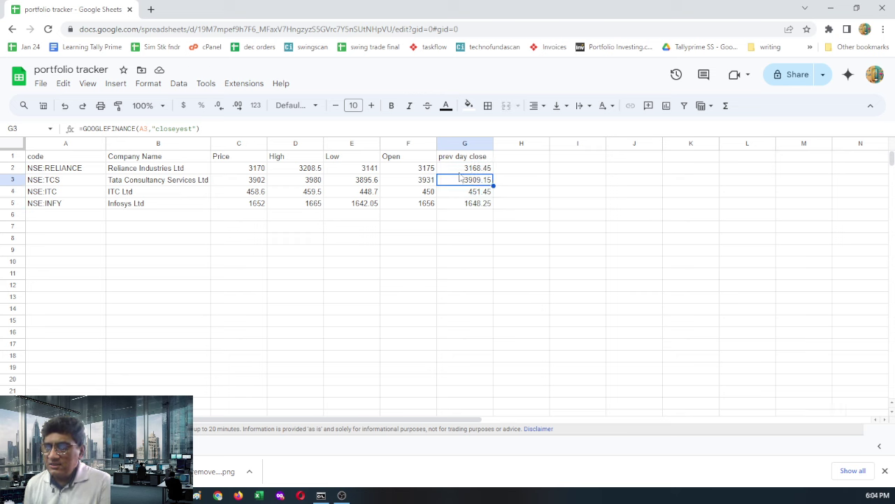
left_click(460, 173)
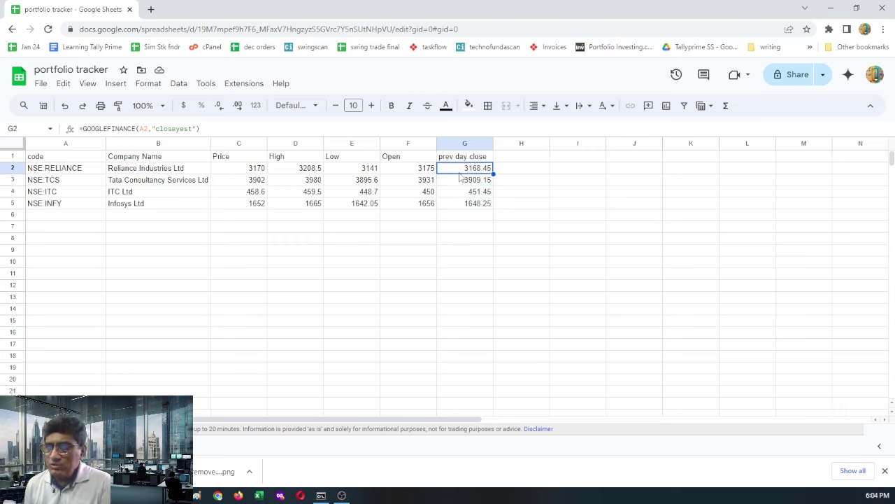
left_click(255, 173)
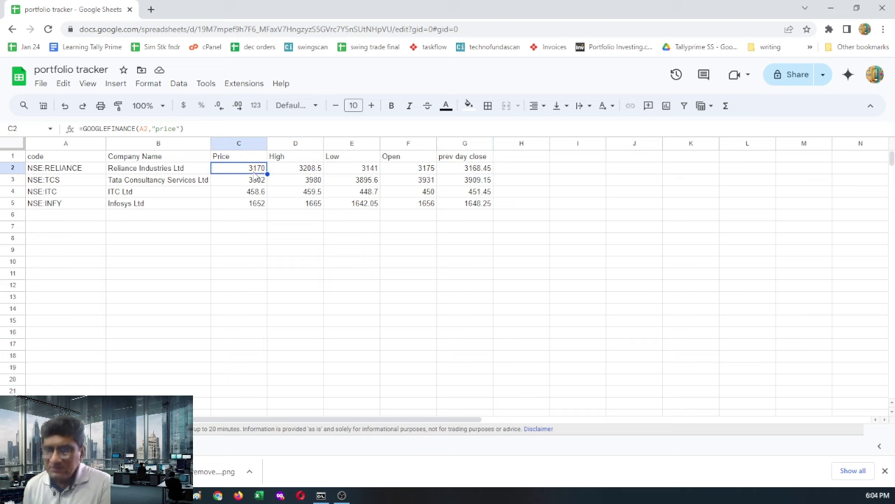
left_click(456, 182)
left_click(255, 184)
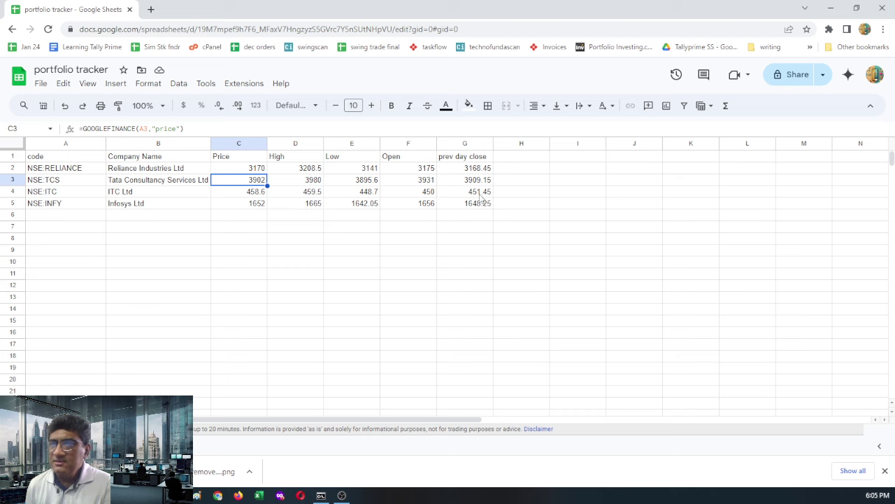
left_click(473, 193)
left_click(260, 194)
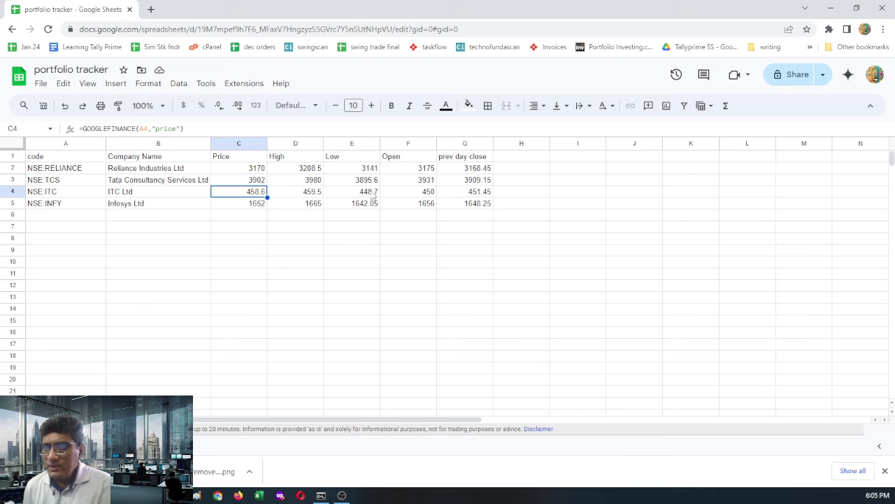
left_click(470, 204)
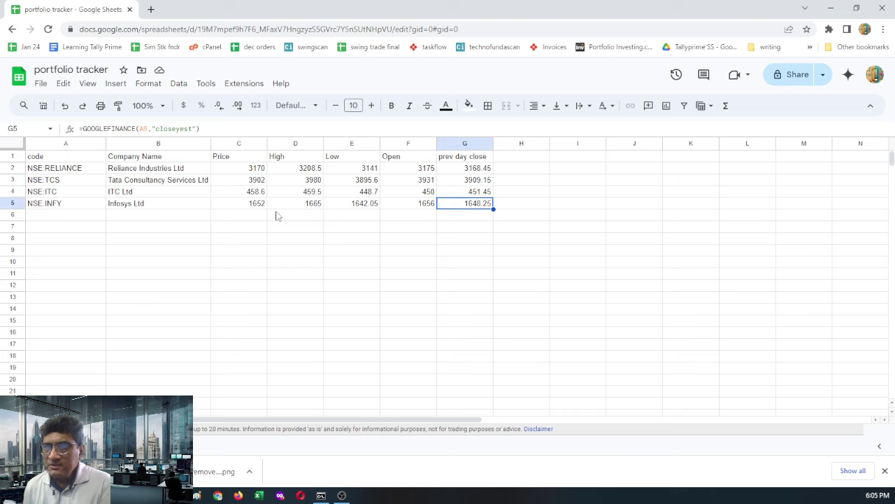
left_click(246, 205)
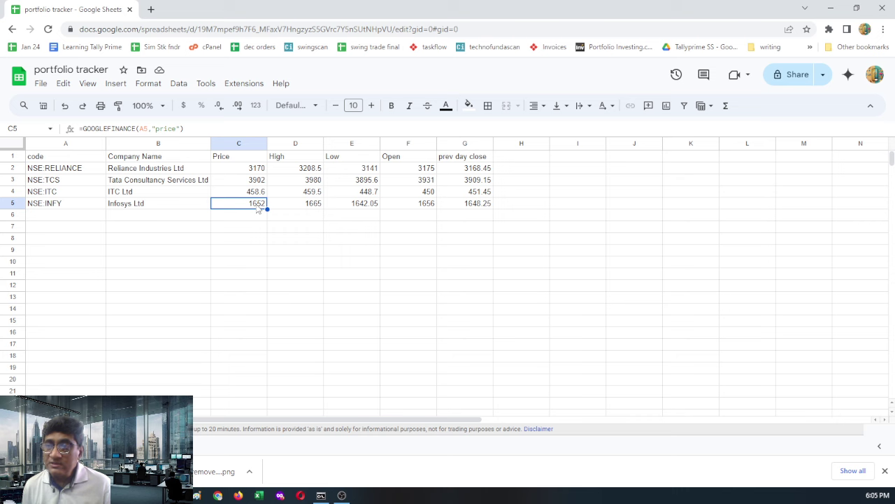
left_click(243, 171)
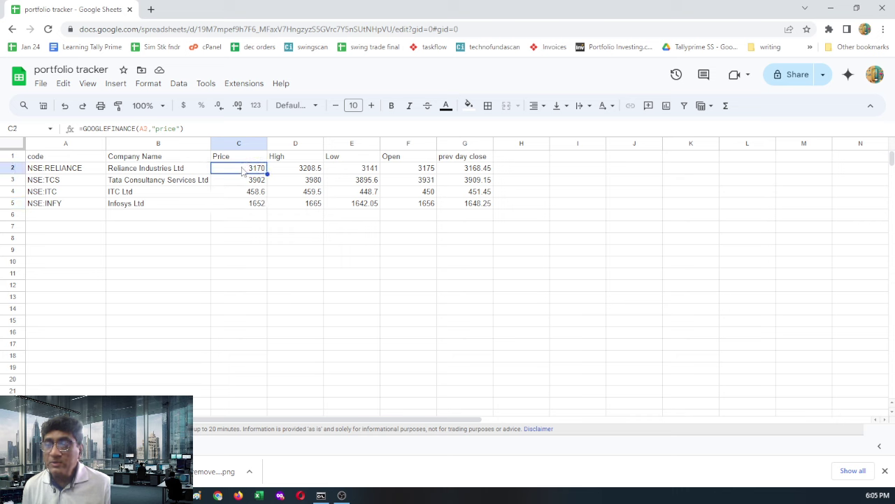
- Add a conditional formatting rule on C2:C5 with custom formula =c2>g2 and a green fill
left_click(239, 204, "shift")
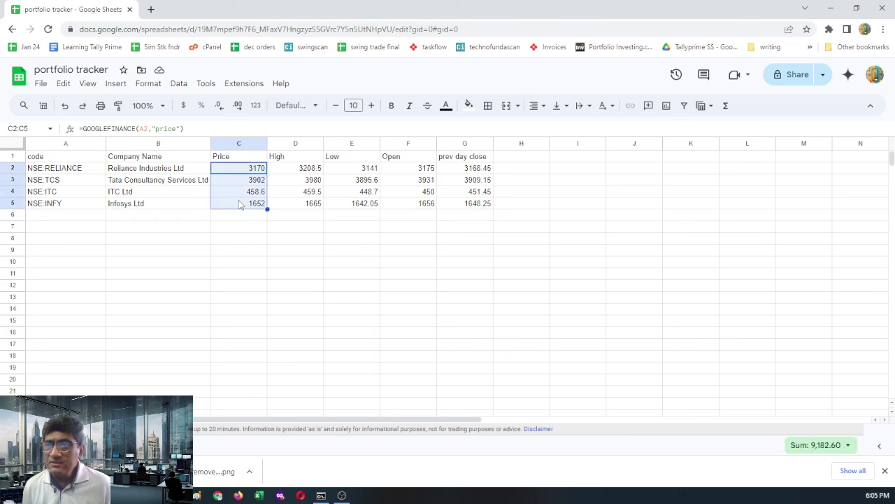
left_click(148, 84)
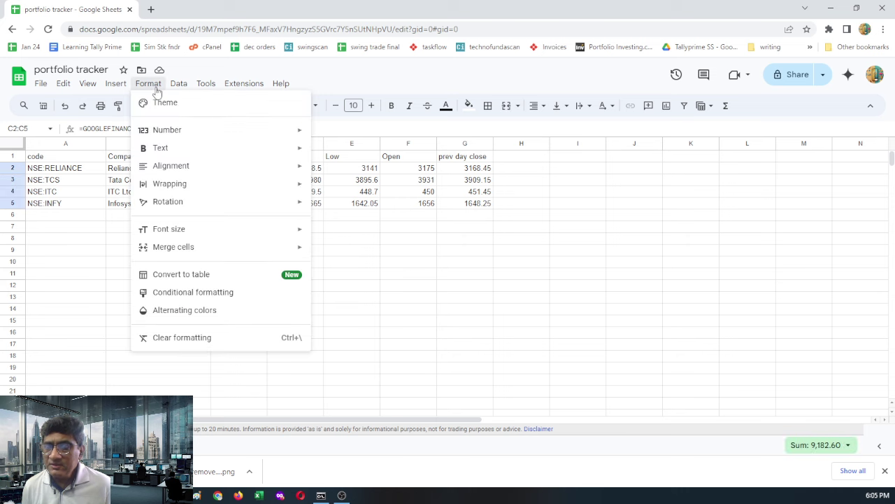
left_click(206, 294)
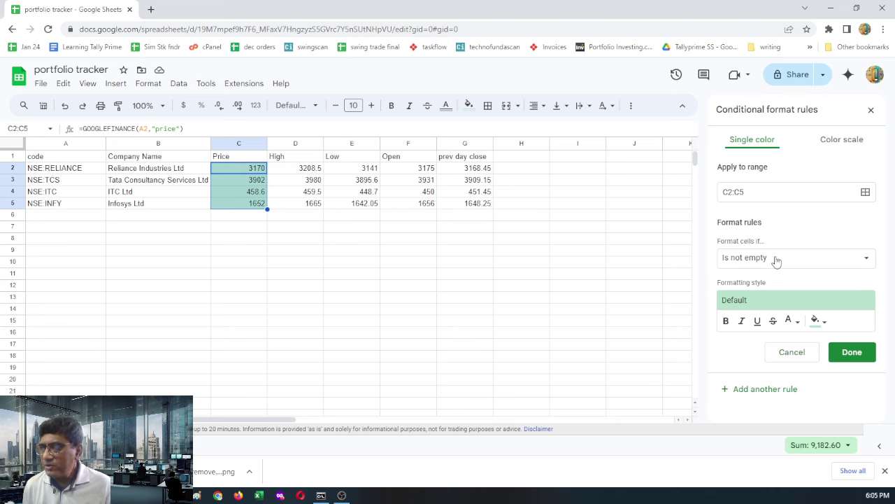
left_click(776, 260)
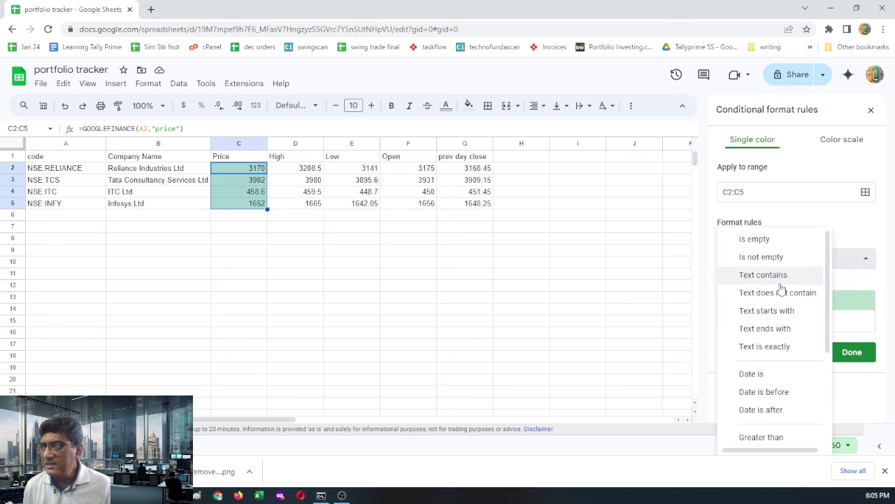
scroll(769, 315, "down", 3)
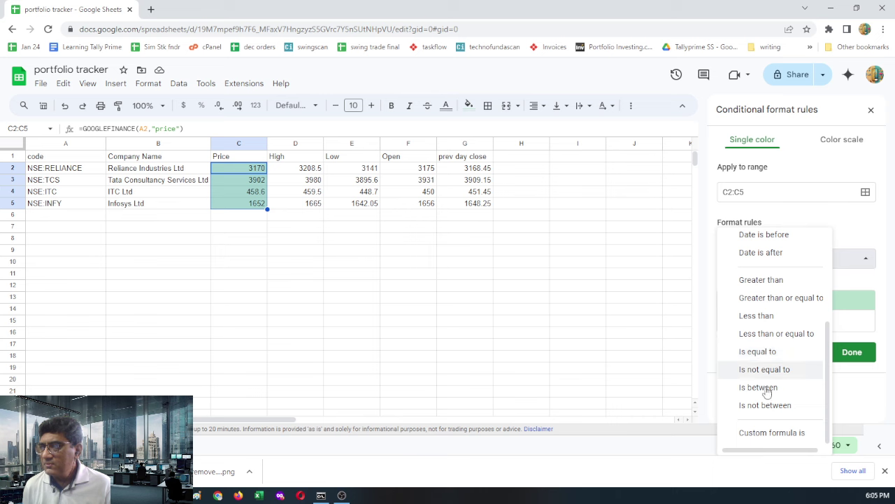
left_click(773, 433)
left_click(740, 288)
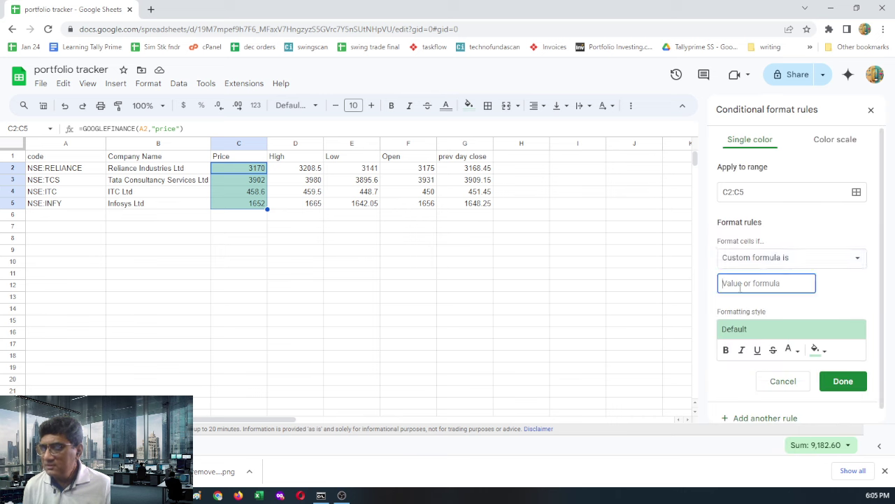
type("=")
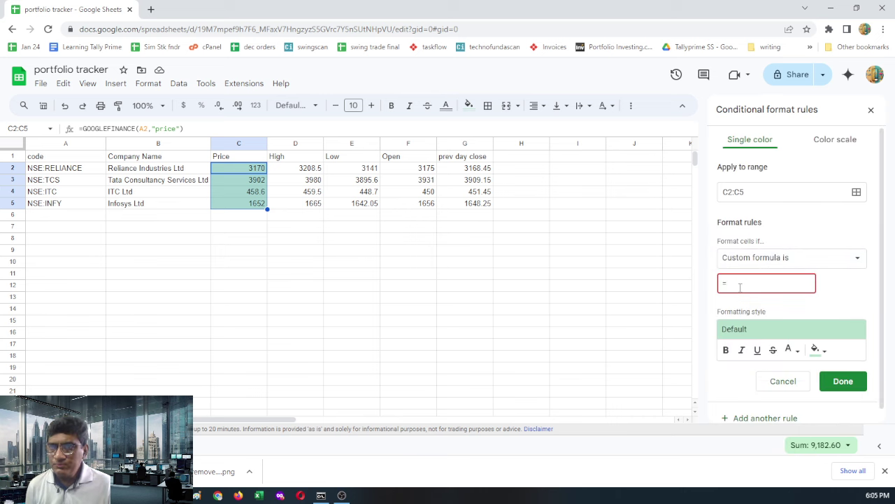
type("c2>")
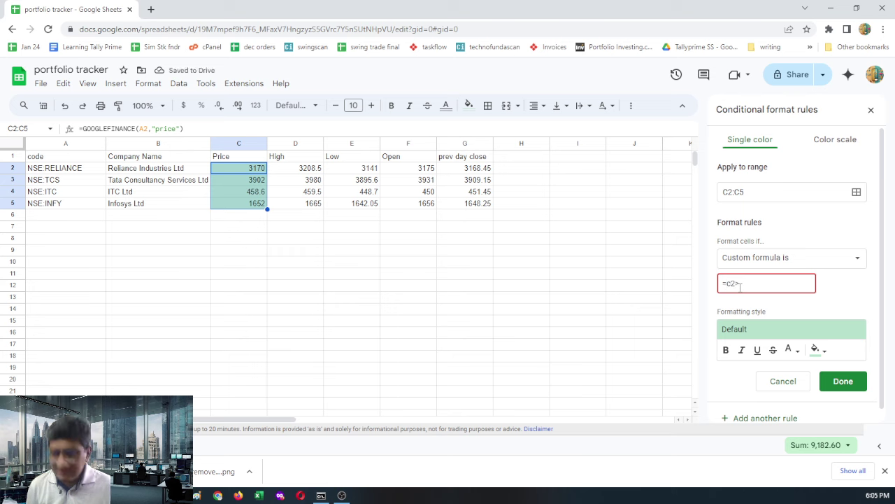
type("g2")
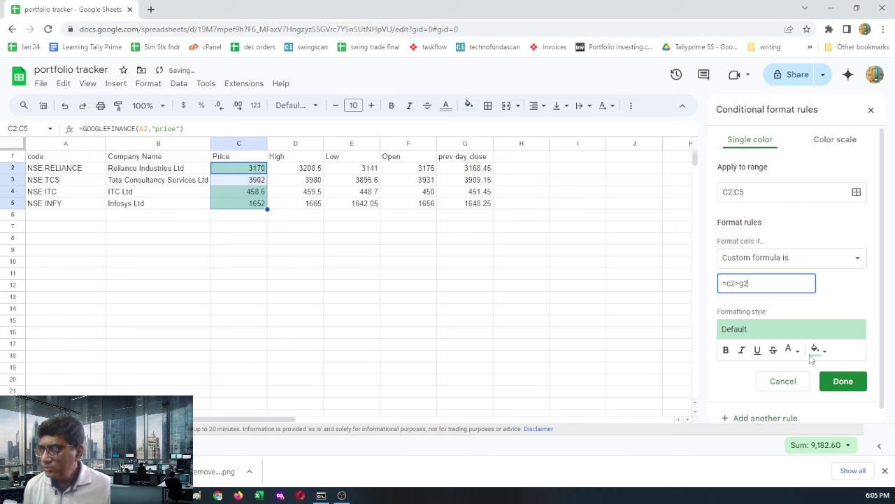
left_click(817, 349)
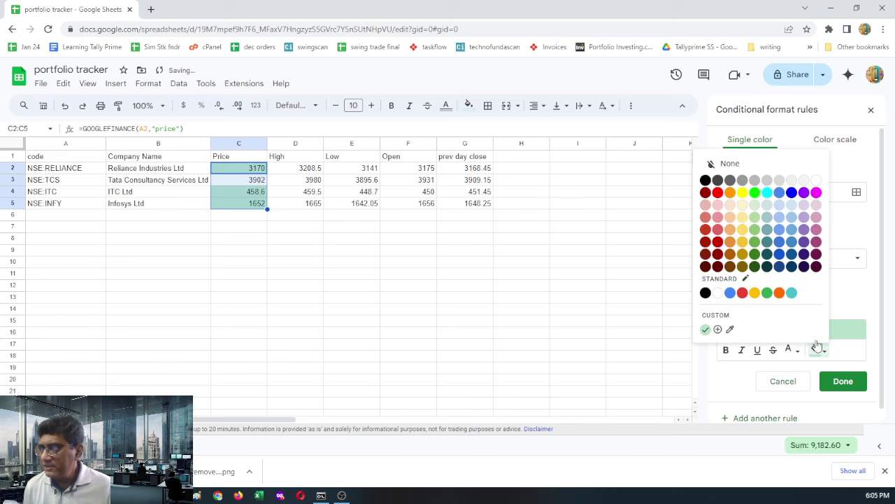
left_click(755, 193)
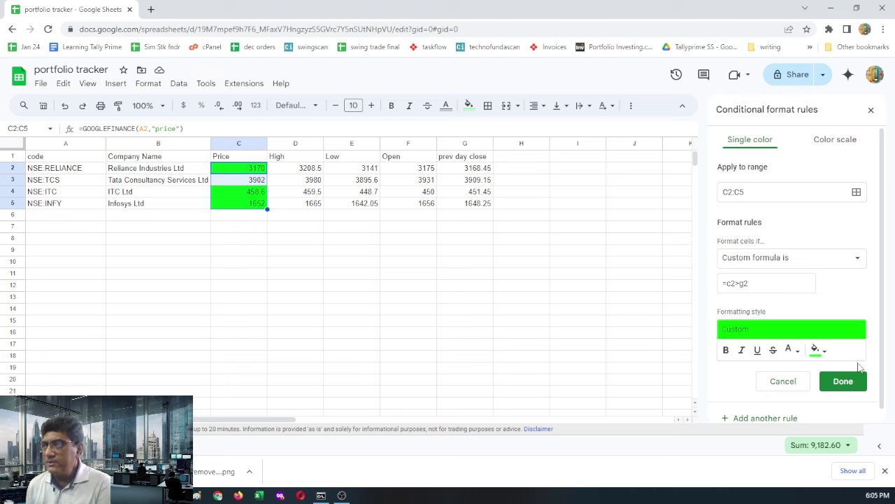
left_click(852, 383)
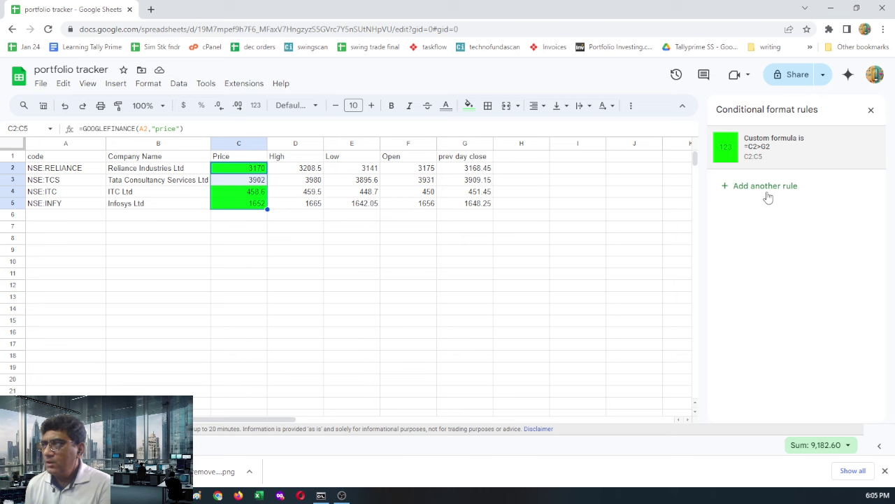
- Add a second rule on C2:C5 using the custom formula =c2<g2
left_click(766, 188)
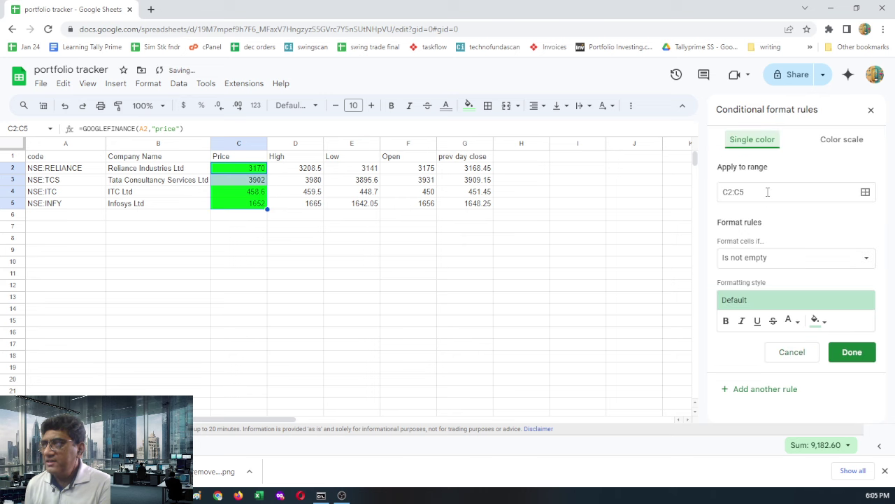
left_click(768, 259)
scroll(761, 420, "down", 2)
scroll(771, 438, "down", 1)
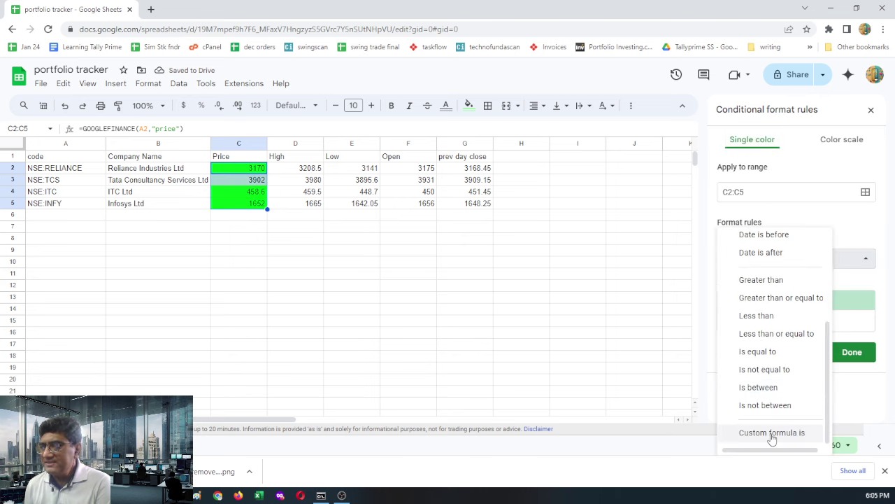
left_click(769, 433)
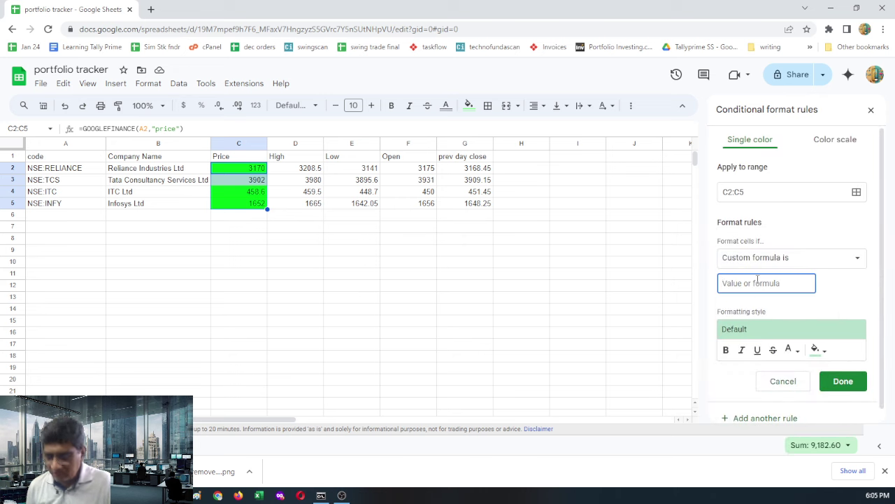
type("=c2")
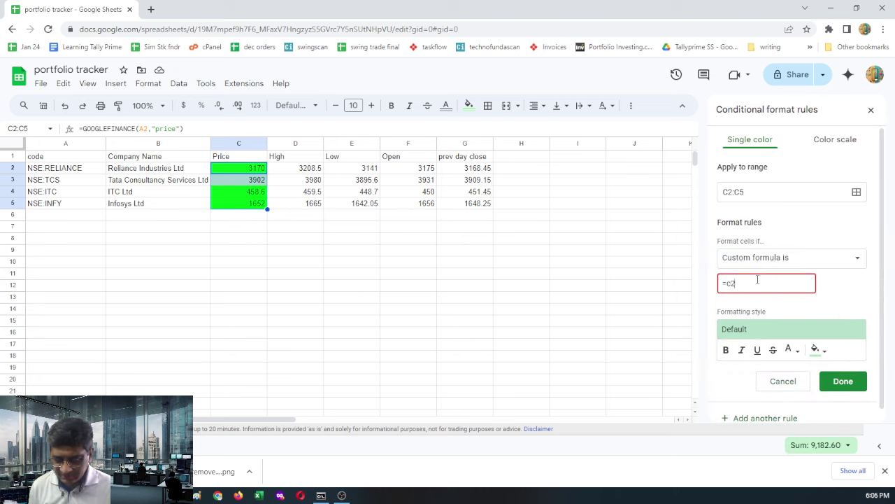
type("<g2")
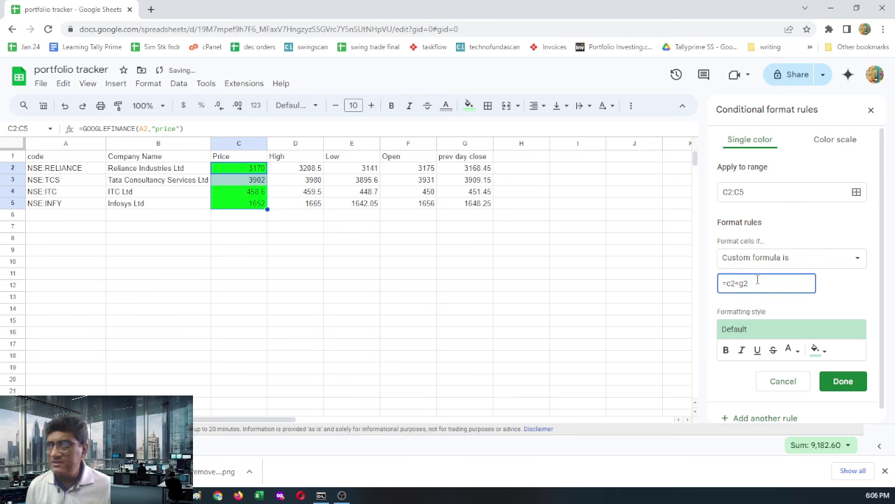
- Style the =c2<g2 rule with red fill and white text, save it, and close the rules panel
left_click(816, 349)
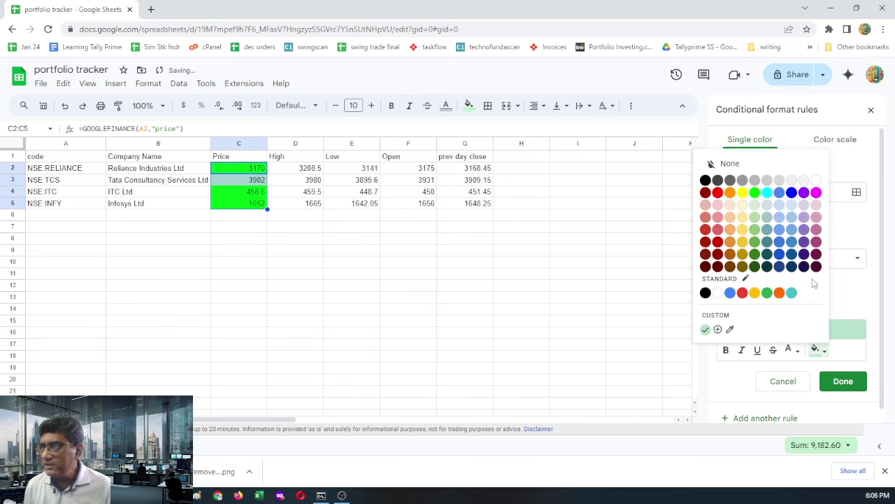
left_click(718, 192)
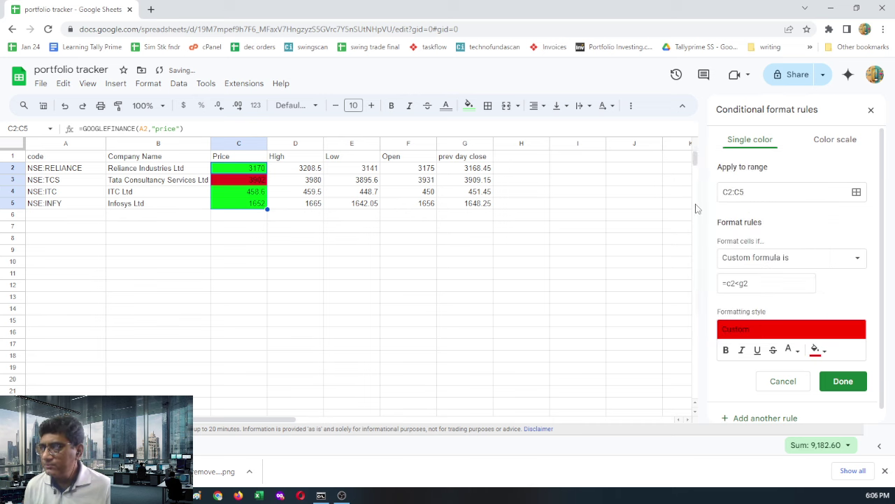
left_click(788, 351)
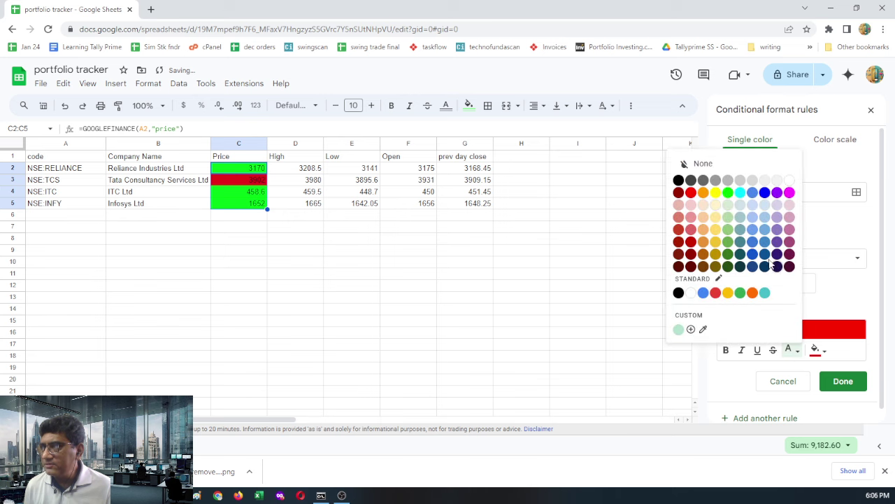
left_click(790, 180)
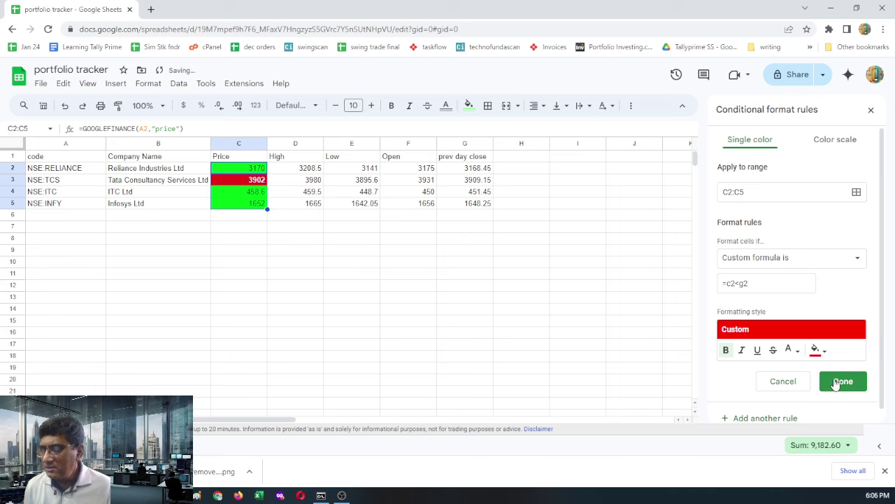
left_click(837, 381)
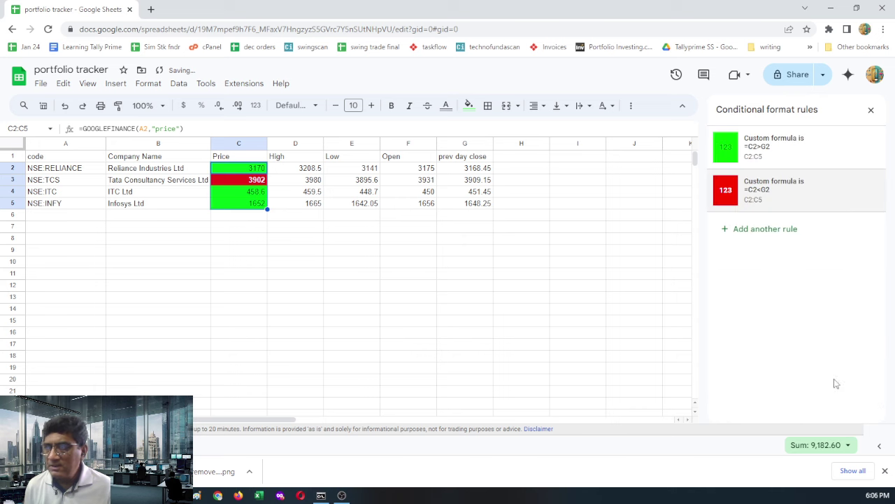
left_click(870, 112)
left_click(564, 207)
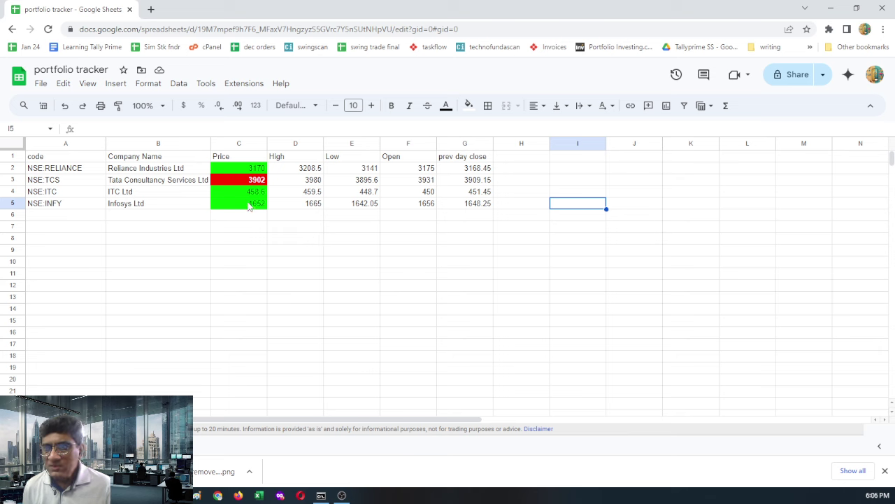
- Make the header row A1:G1 bold
left_click(71, 158)
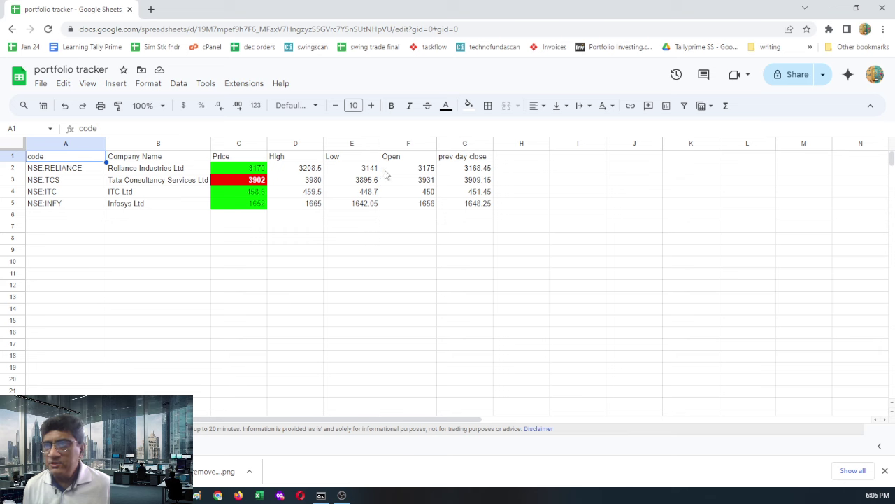
left_click(453, 161, "shift")
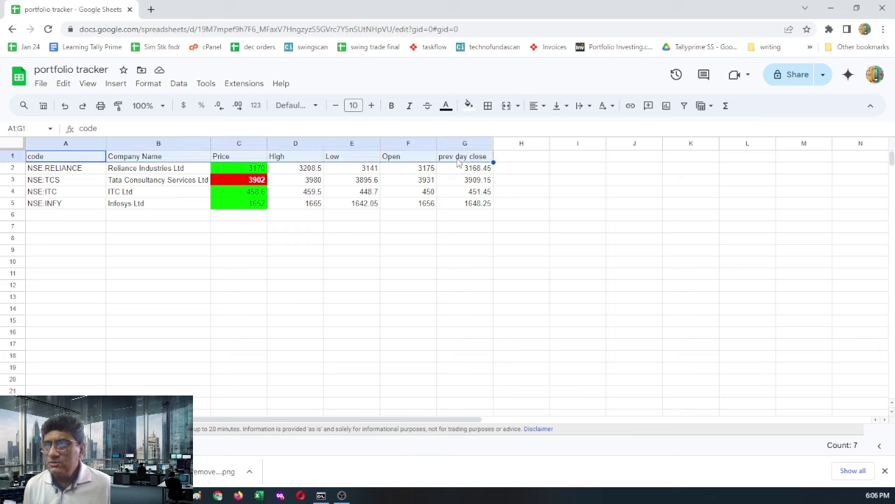
left_click(393, 109)
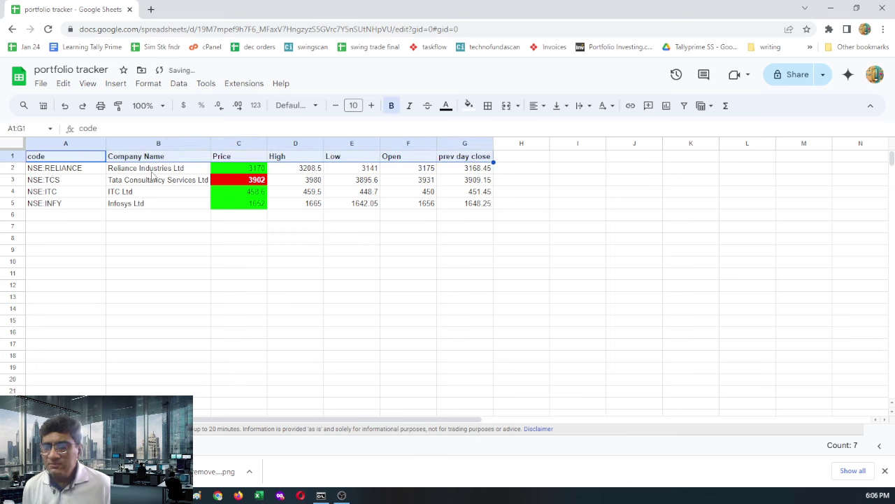
left_click(194, 204)
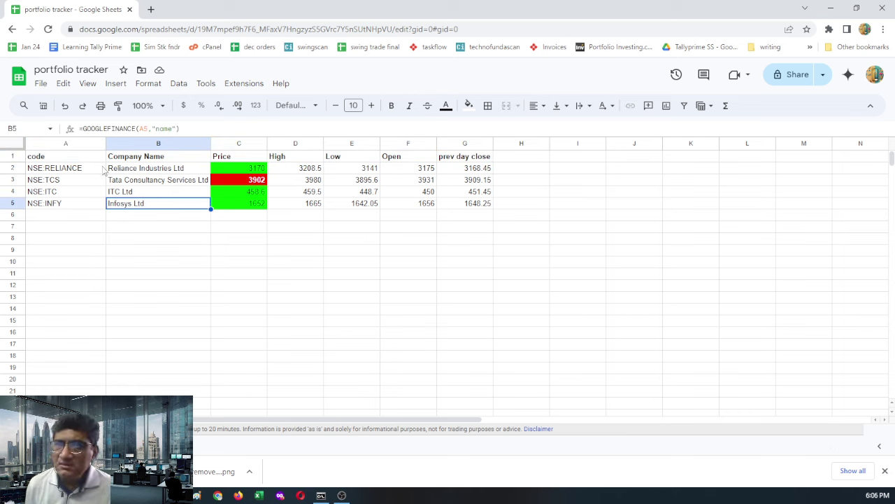
- Auto-fit every column's width to its contents across the whole sheet
left_click(19, 143)
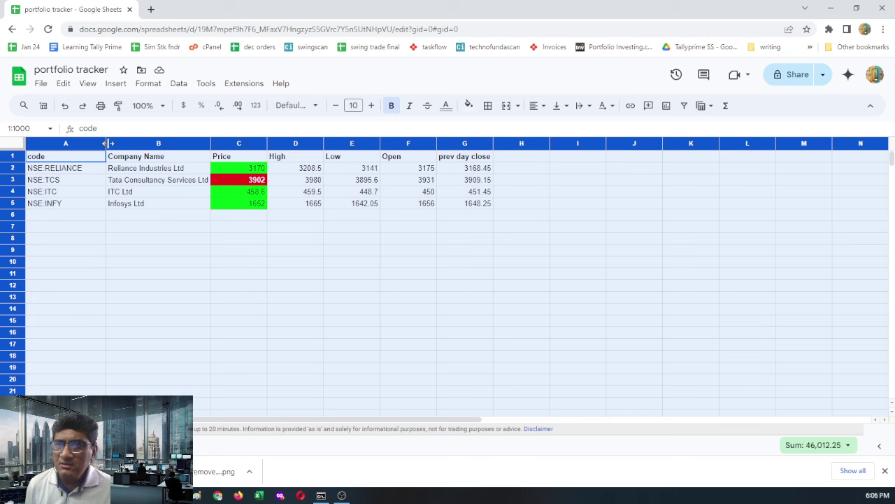
double_click(107, 143)
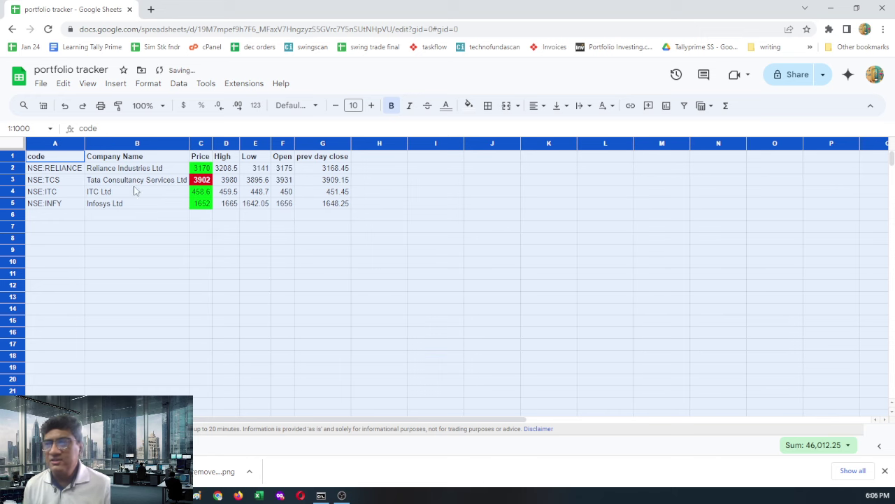
left_click(172, 239)
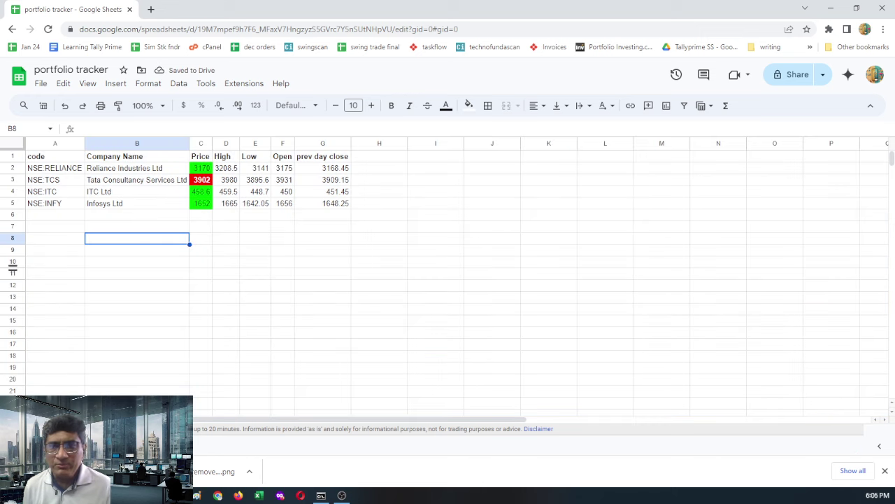